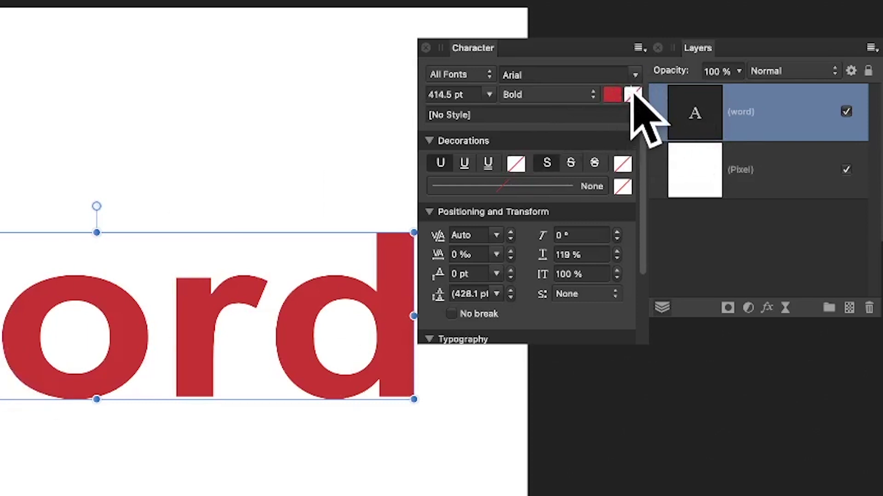
# Step: Try a light blue background on the whole text, then remove the background fill
pyautogui.click(633, 95)
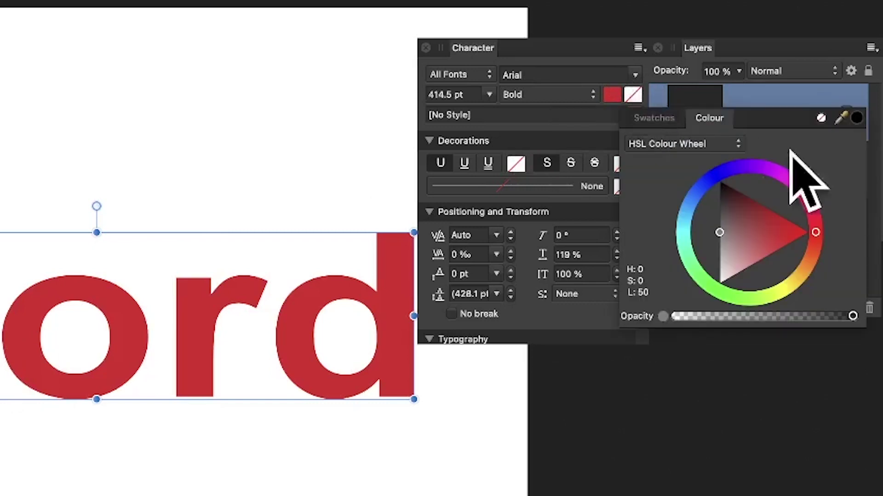
pyautogui.click(770, 232)
pyautogui.moveTo(713, 176); pyautogui.dragTo(709, 197)
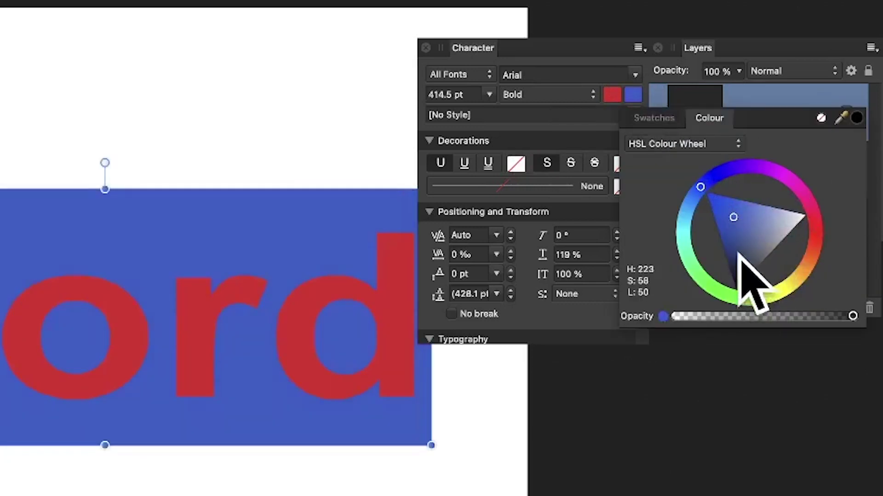
pyautogui.moveTo(744, 276); pyautogui.dragTo(741, 319)
pyautogui.moveTo(755, 221)
pyautogui.mouseDown()
pyautogui.moveTo(796, 217)
pyautogui.moveTo(756, 221)
pyautogui.moveTo(759, 212)
pyautogui.mouseUp()
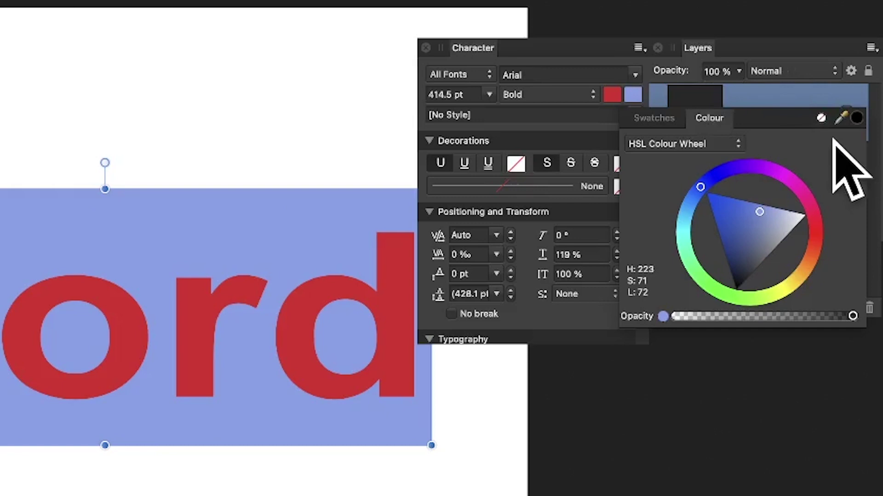
pyautogui.click(821, 118)
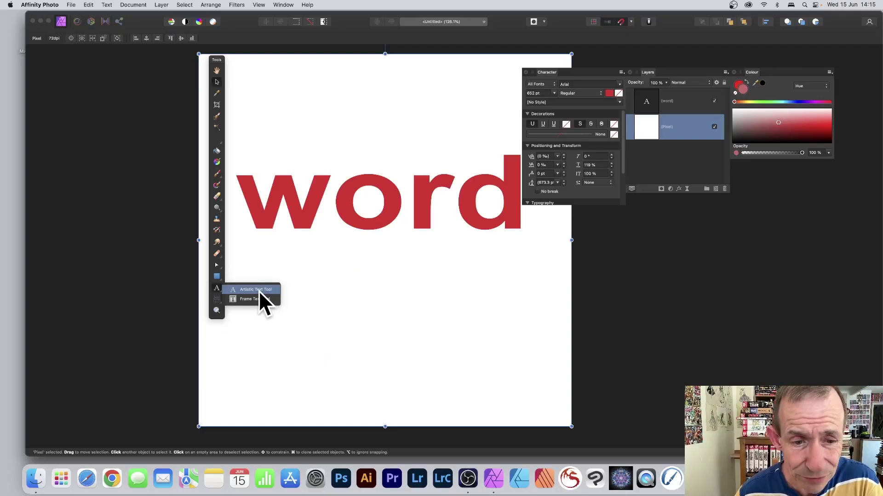
# Step: Give 'wo' a black background and 'r' a blue background
pyautogui.click(259, 291)
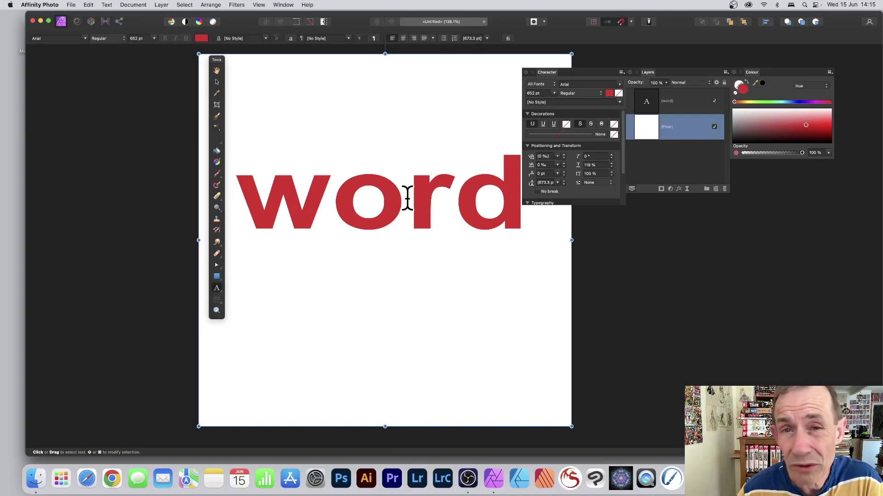
pyautogui.moveTo(407, 198); pyautogui.dragTo(250, 188)
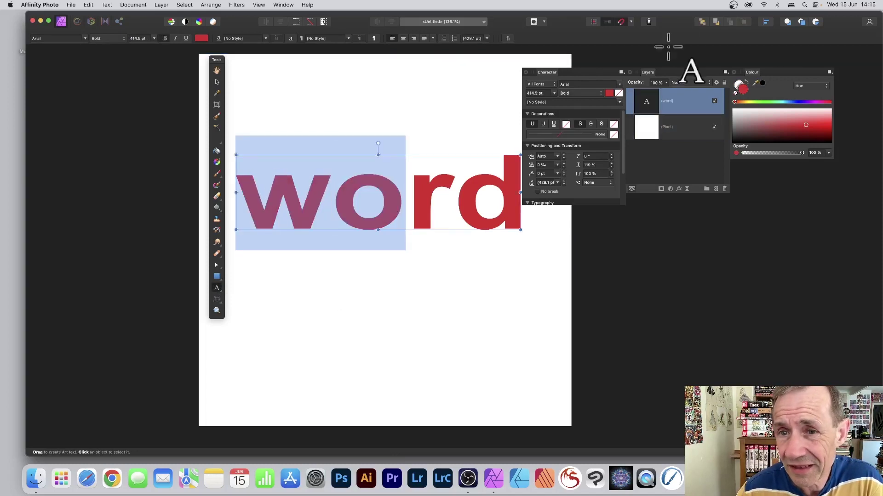
pyautogui.click(619, 93)
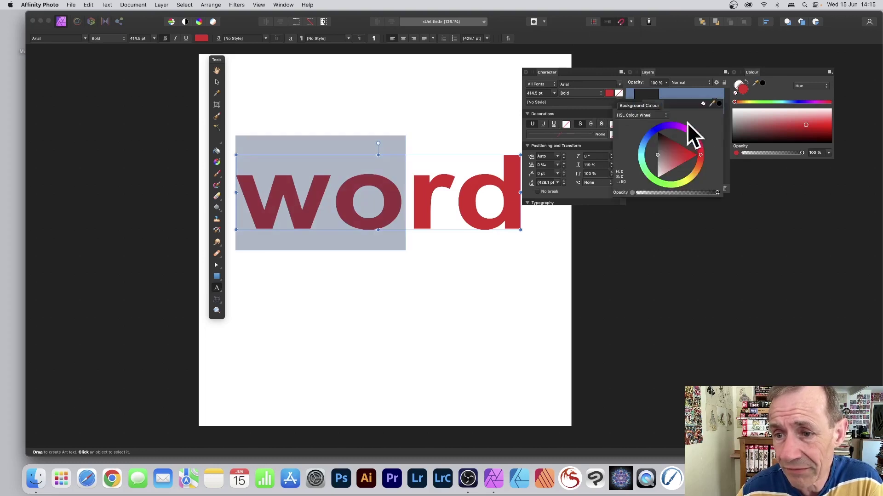
pyautogui.moveTo(676, 141); pyautogui.dragTo(646, 127)
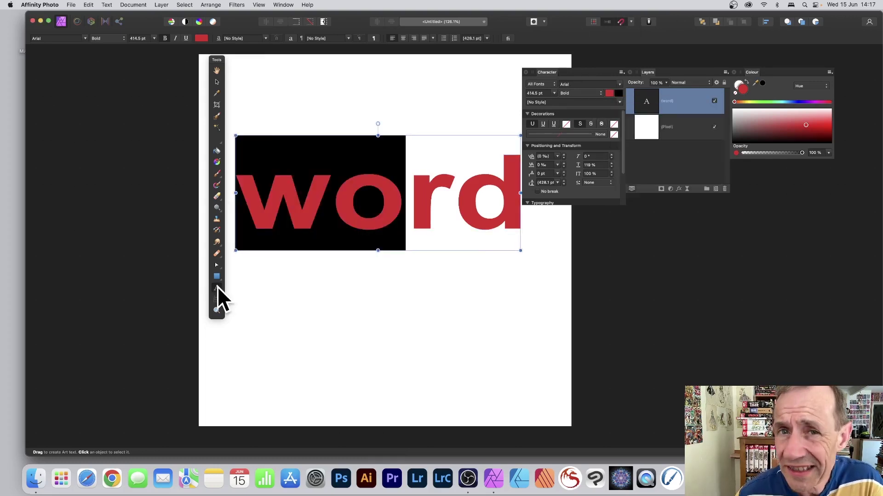
pyautogui.moveTo(454, 203); pyautogui.dragTo(418, 206)
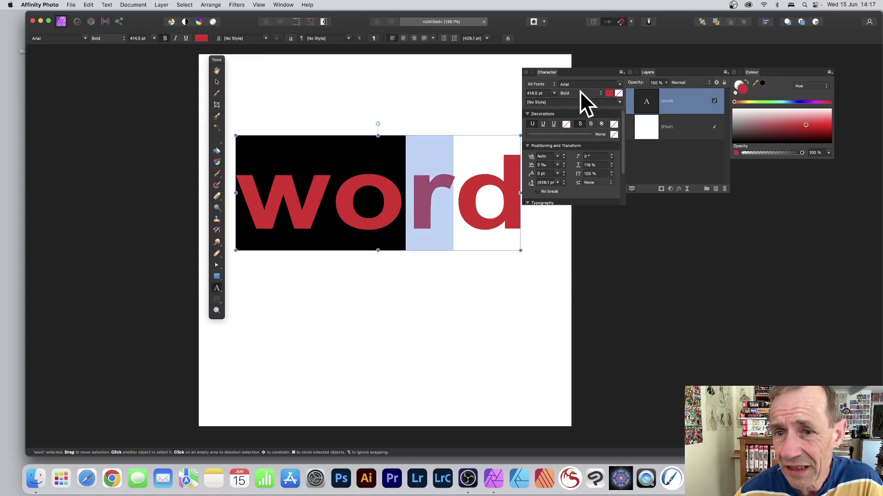
pyautogui.click(619, 92)
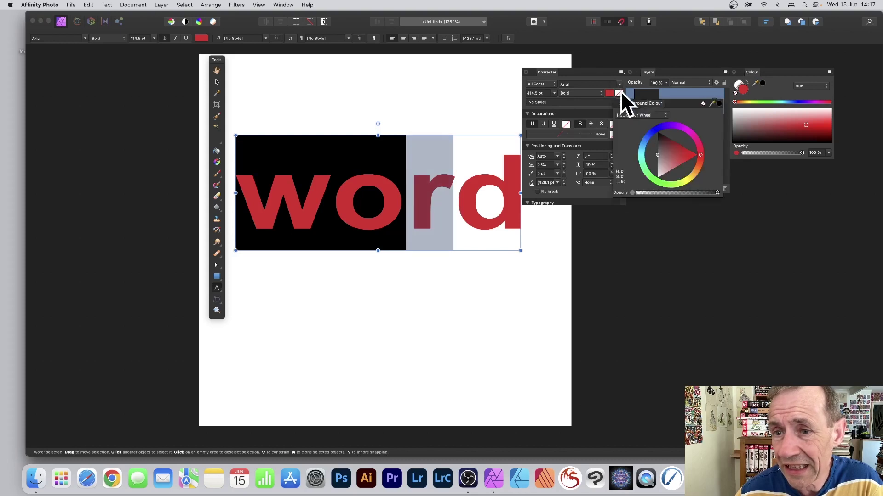
pyautogui.moveTo(654, 147)
pyautogui.mouseDown()
pyautogui.moveTo(687, 154)
pyautogui.moveTo(657, 128)
pyautogui.moveTo(650, 140)
pyautogui.mouseUp()
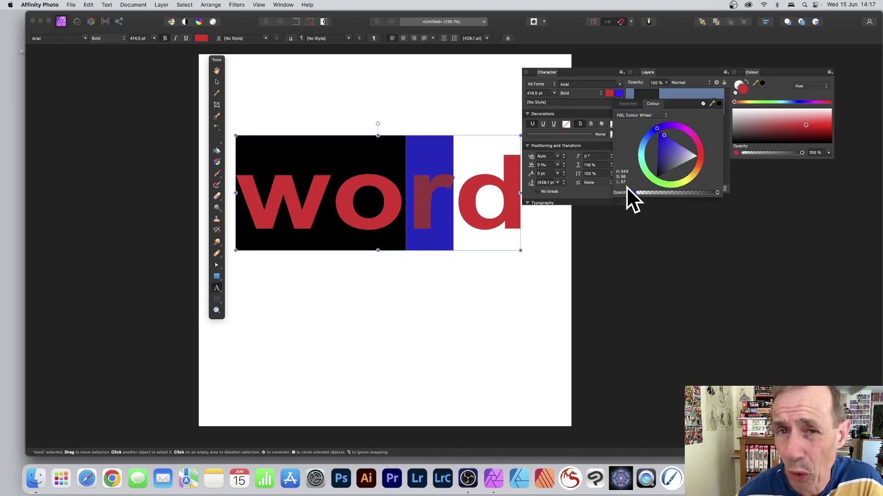
# Step: Give the 'd' a green background and finish editing the text
pyautogui.moveTo(463, 197); pyautogui.dragTo(564, 216)
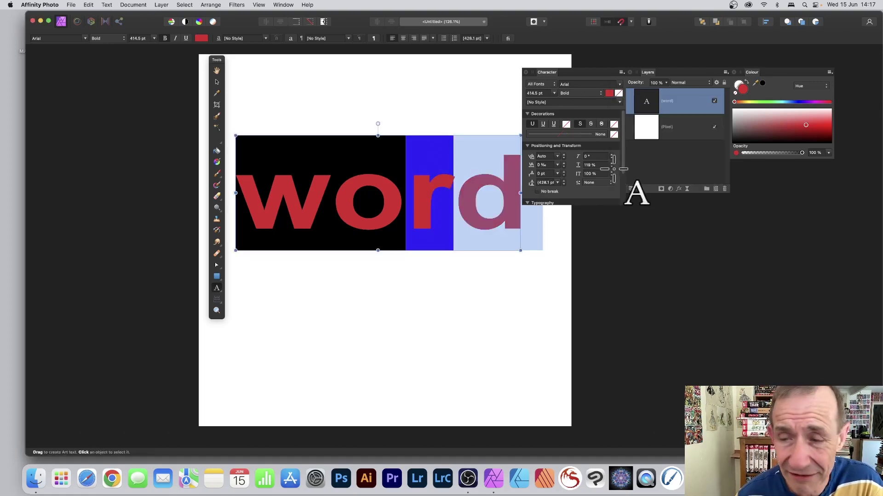
pyautogui.click(618, 93)
pyautogui.click(658, 181)
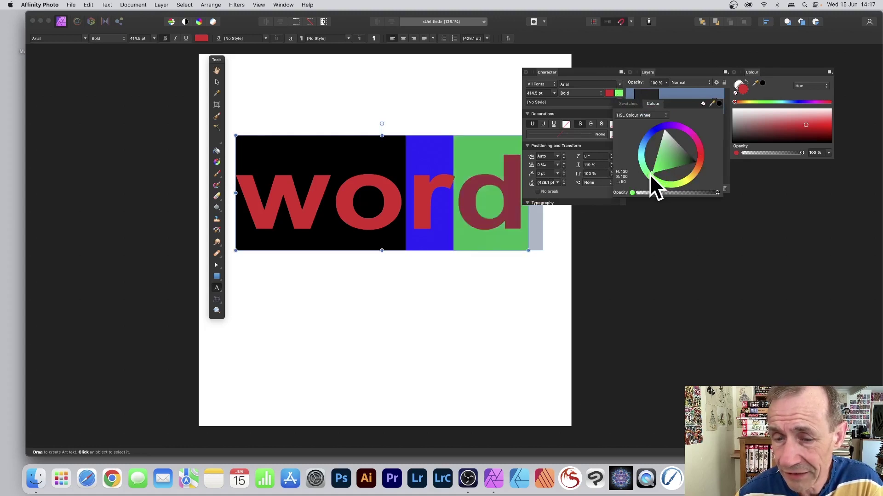
pyautogui.moveTo(455, 191); pyautogui.dragTo(419, 191)
pyautogui.press('Escape')
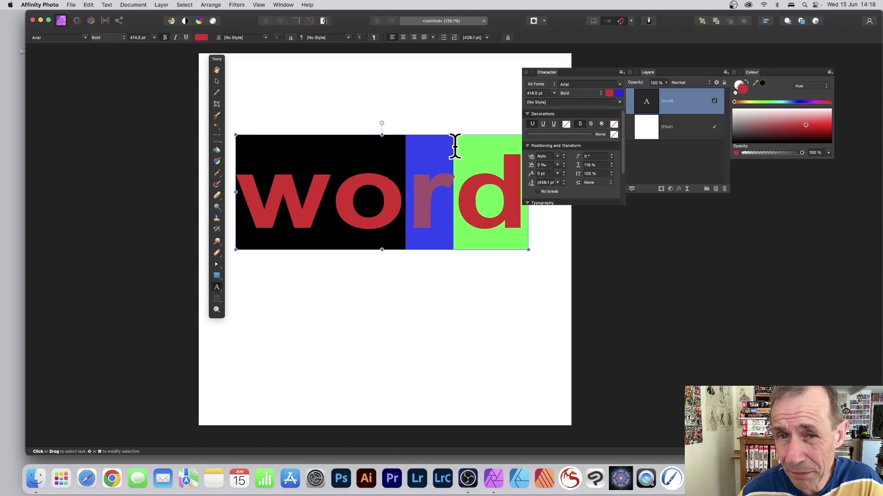
# Step: Try an orange background behind the 'r', then clear it
pyautogui.click(620, 93)
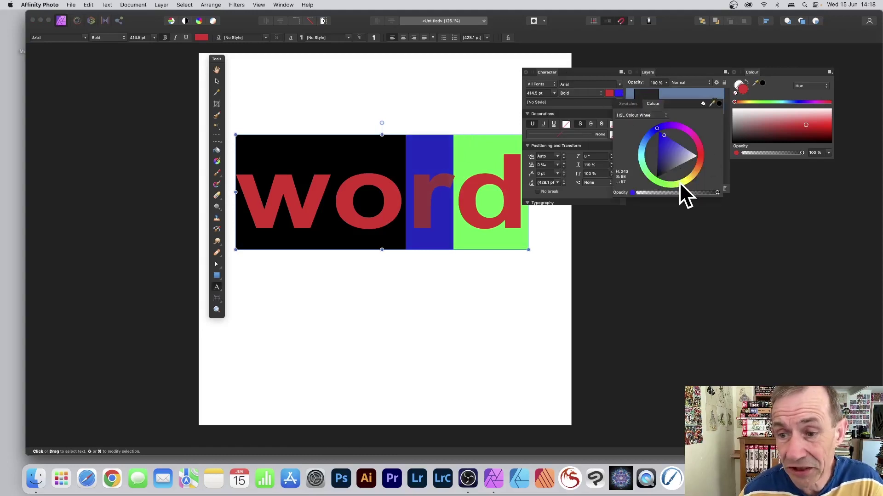
pyautogui.moveTo(679, 181)
pyautogui.mouseDown()
pyautogui.moveTo(697, 165)
pyautogui.moveTo(695, 172)
pyautogui.mouseUp()
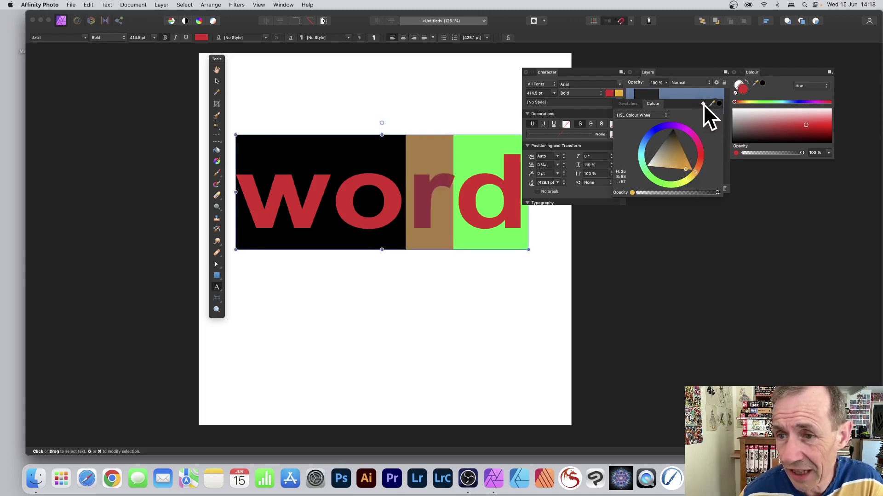
pyautogui.click(702, 104)
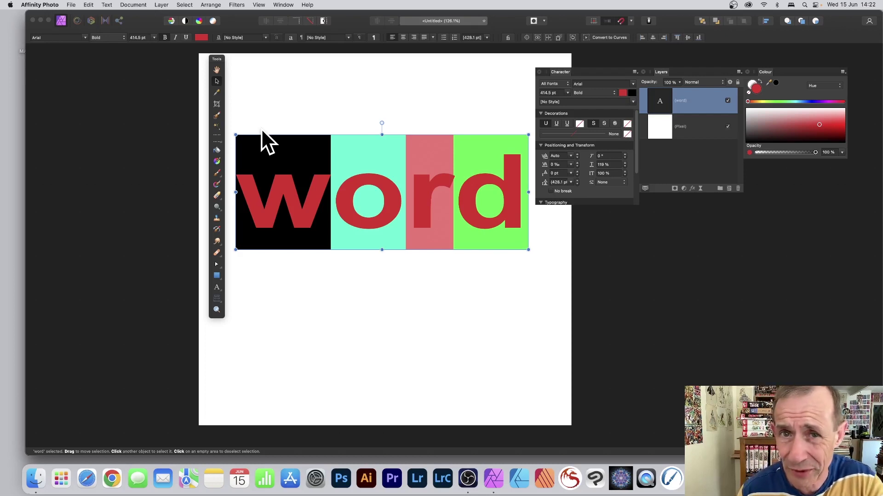
# Step: Draw a pink rectangle below the word and cut the word text out
pyautogui.click(218, 276)
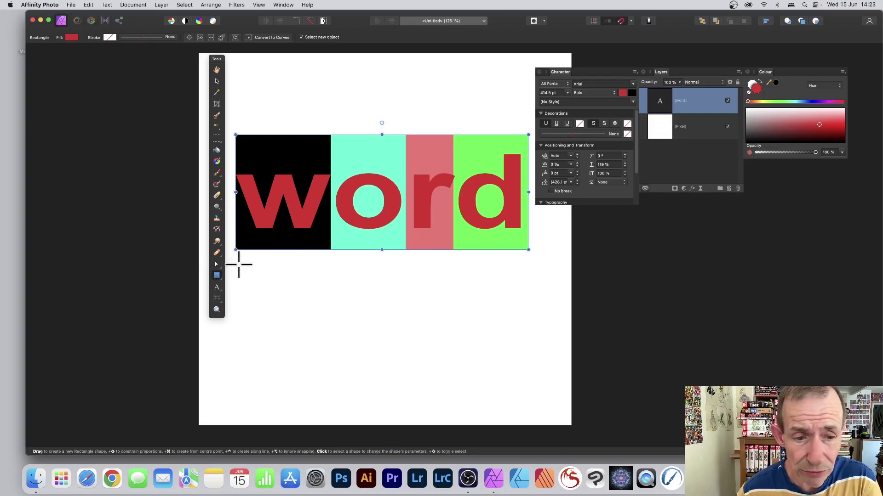
pyautogui.moveTo(232, 258); pyautogui.dragTo(544, 406)
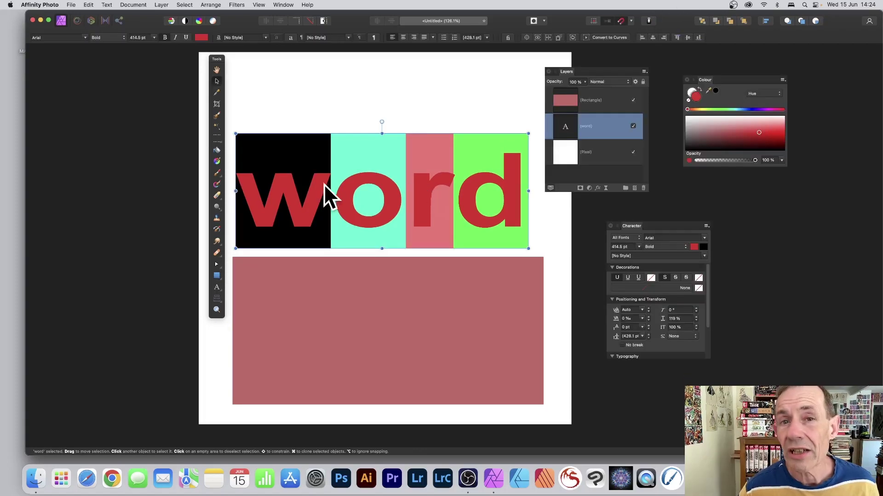
pyautogui.click(88, 4)
pyautogui.click(86, 37)
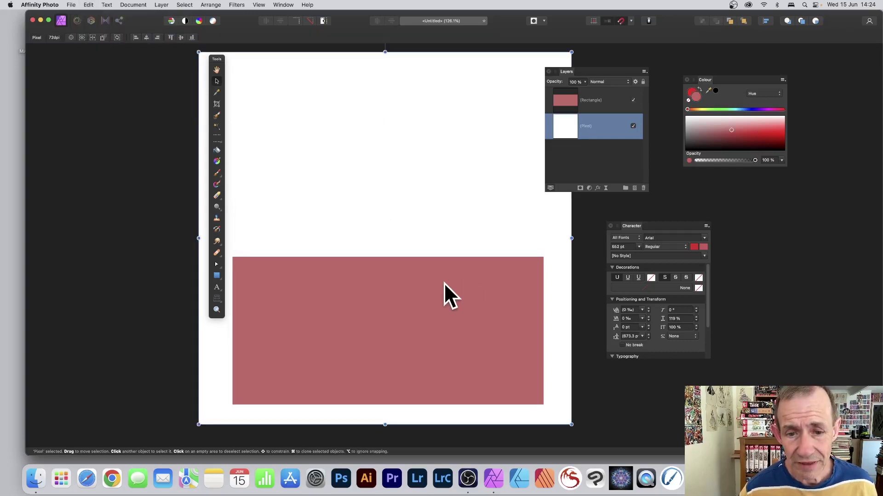
# Step: Move the rectangle up, paste the word inside it, and enlarge it across the top
pyautogui.moveTo(443, 283); pyautogui.dragTo(413, 142)
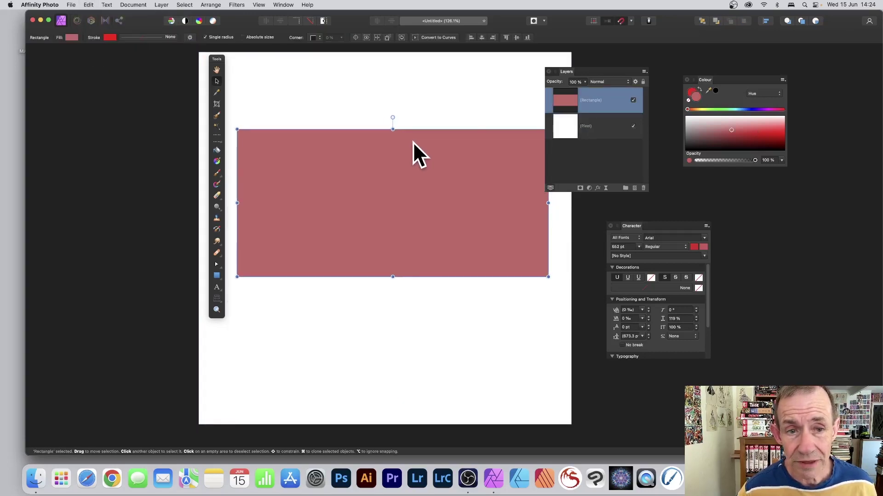
pyautogui.click(88, 4)
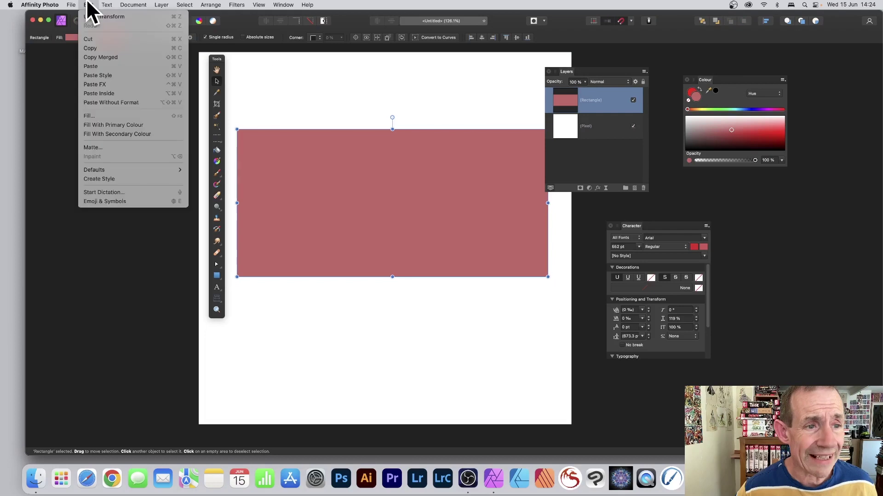
pyautogui.click(96, 94)
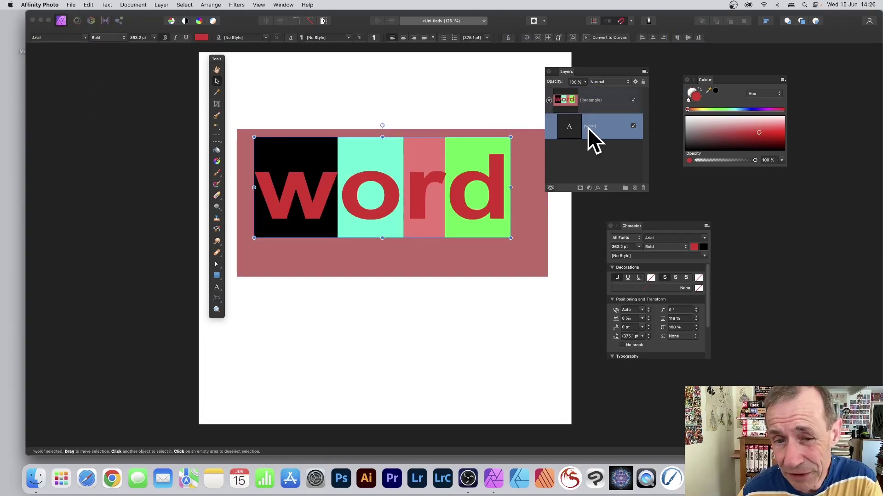
pyautogui.moveTo(416, 181); pyautogui.dragTo(366, 137)
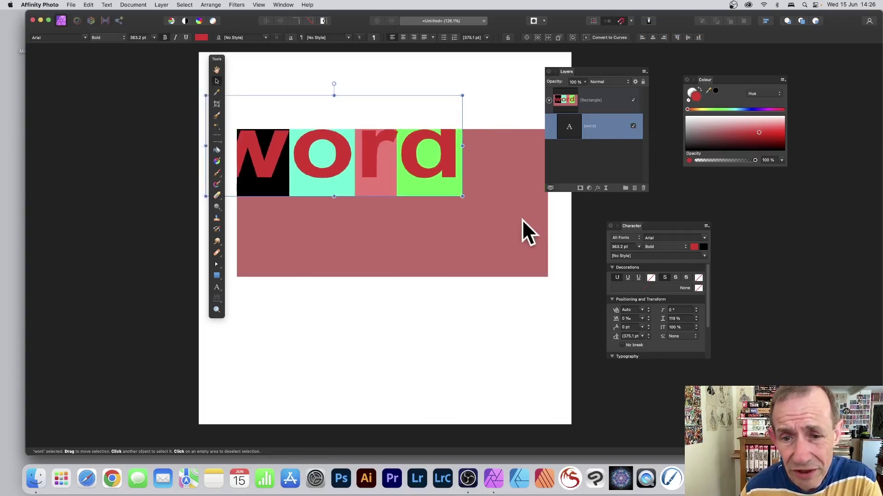
pyautogui.moveTo(458, 197)
pyautogui.mouseDown()
pyautogui.moveTo(516, 237)
pyautogui.moveTo(526, 222)
pyautogui.moveTo(465, 205)
pyautogui.mouseUp()
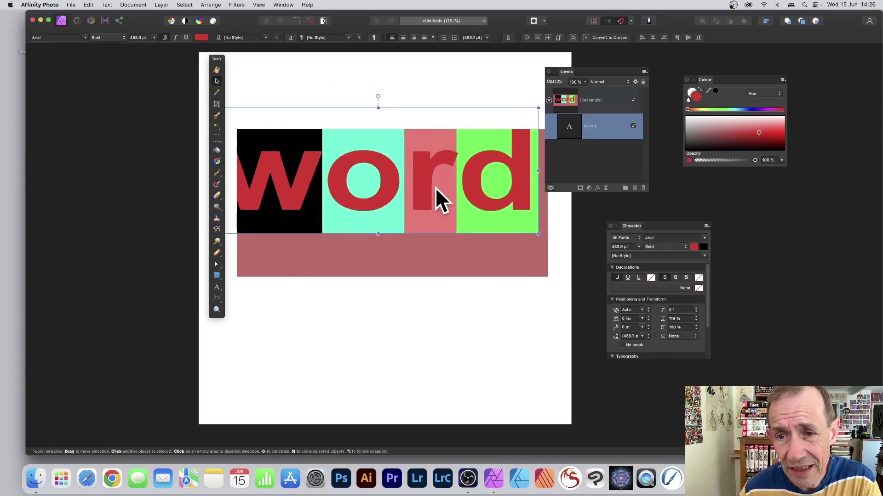
pyautogui.click(569, 99)
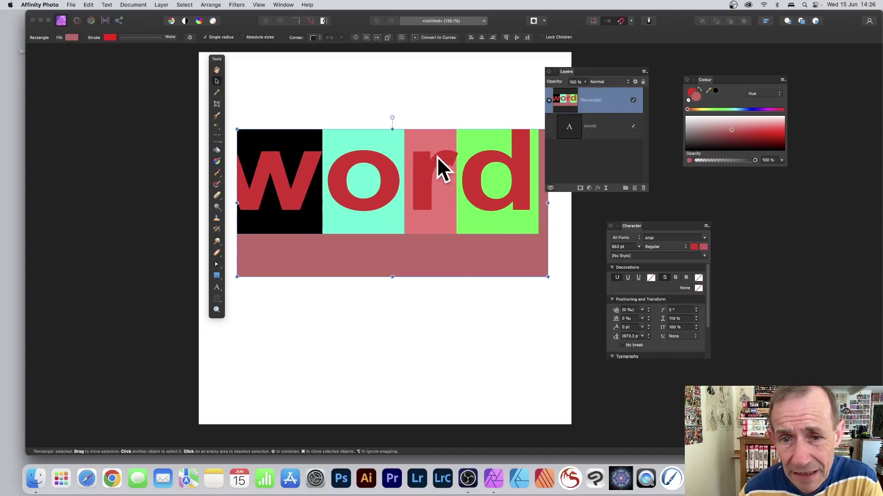
# Step: Trim the blocks to the word: left edge covering the 'w', right toward the 'd', bottom at the baseline
pyautogui.moveTo(393, 276); pyautogui.dragTo(444, 301)
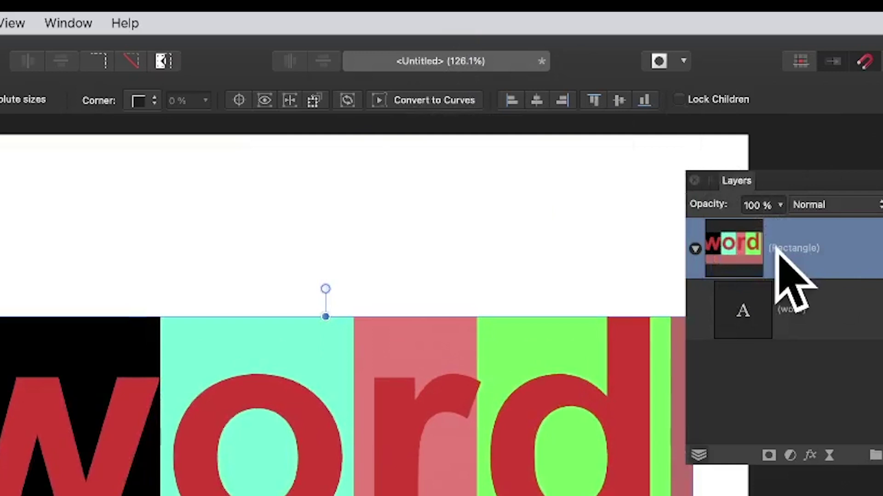
pyautogui.click(680, 100)
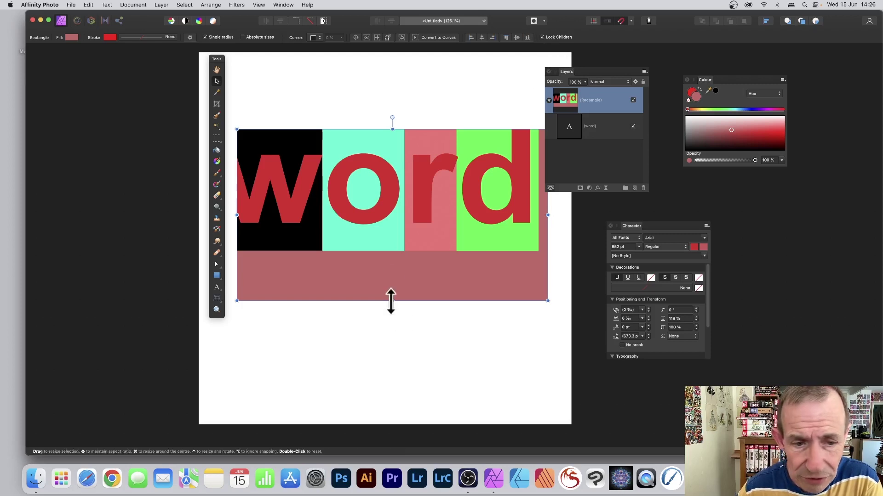
pyautogui.moveTo(392, 300); pyautogui.dragTo(387, 251)
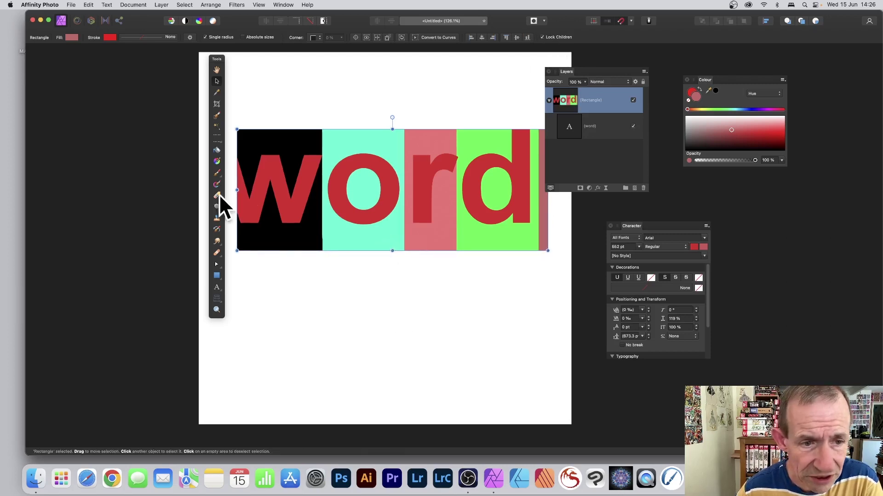
pyautogui.moveTo(220, 58); pyautogui.dragTo(128, 60)
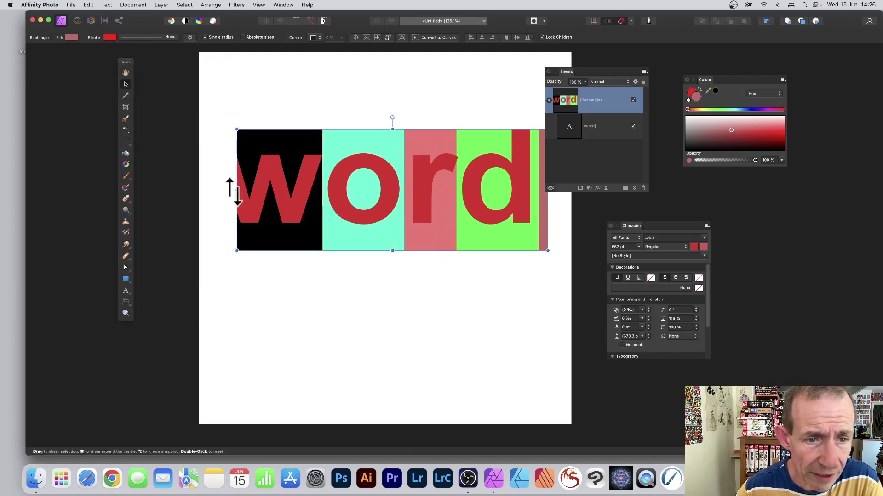
pyautogui.moveTo(237, 189); pyautogui.dragTo(218, 190)
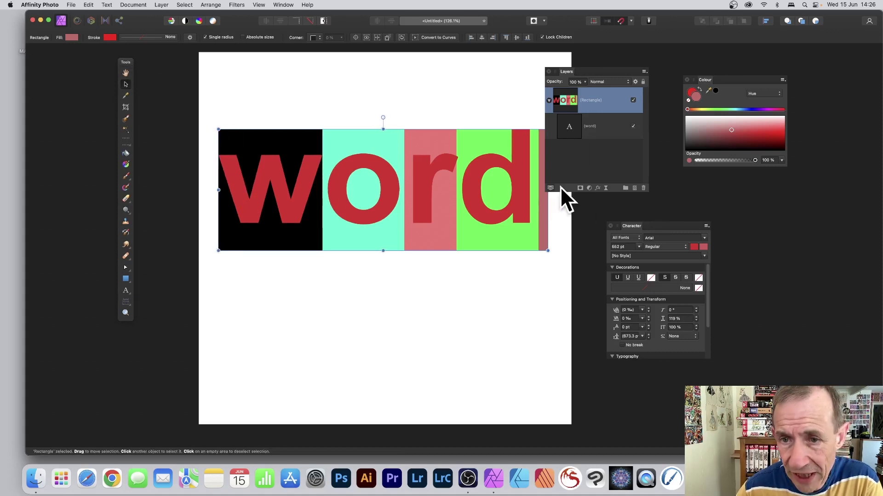
pyautogui.moveTo(562, 70); pyautogui.dragTo(587, 70)
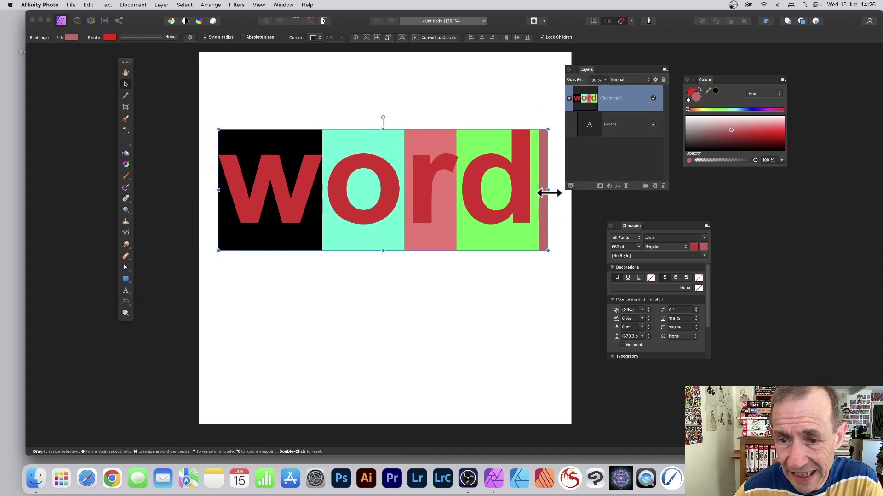
pyautogui.moveTo(547, 190); pyautogui.dragTo(538, 191)
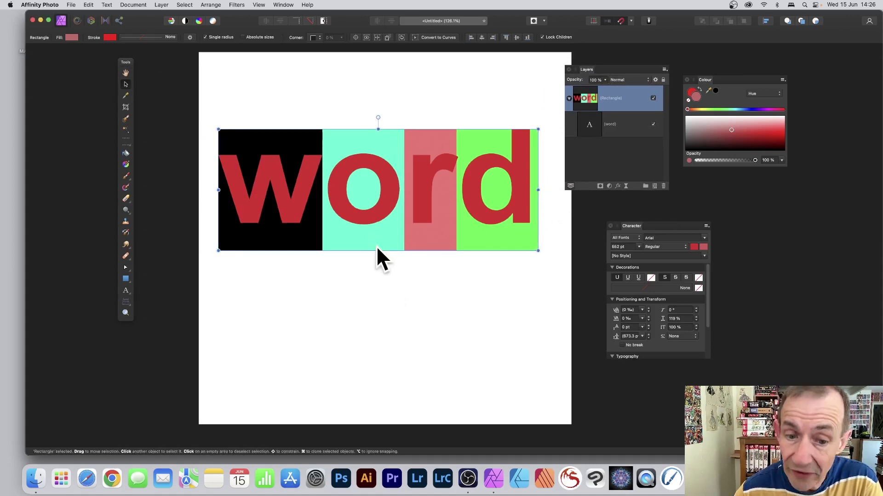
pyautogui.moveTo(375, 250); pyautogui.dragTo(384, 225)
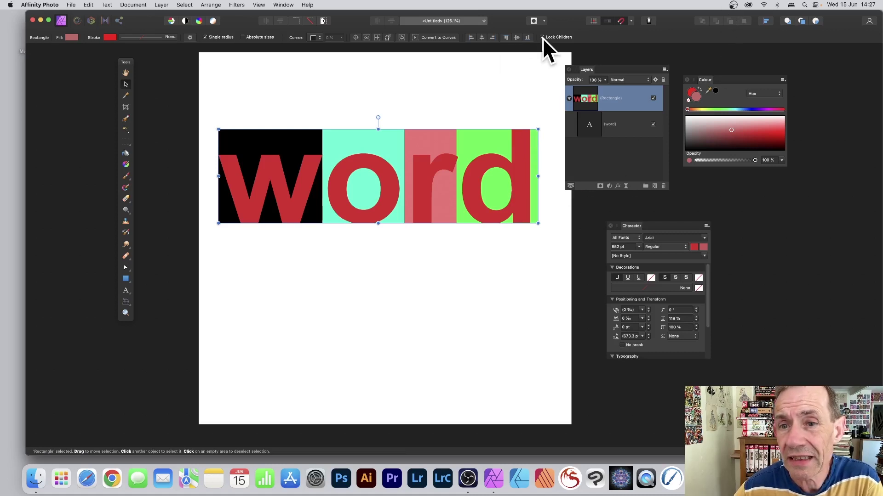
pyautogui.moveTo(537, 223); pyautogui.dragTo(433, 256)
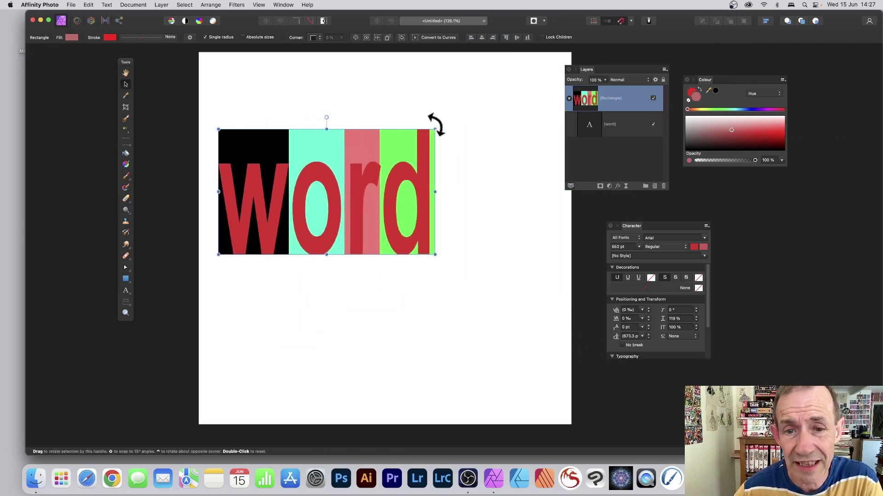
pyautogui.moveTo(436, 125); pyautogui.dragTo(464, 170)
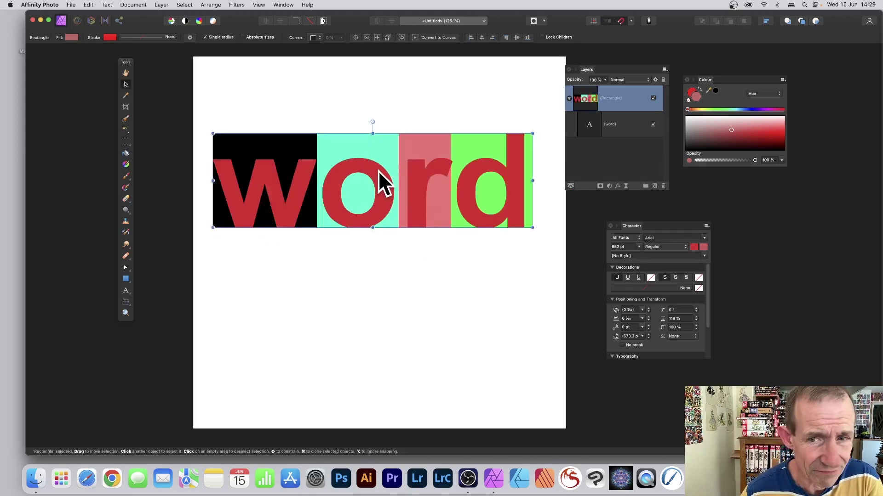
# Step: Replace the 'o' in the text with 'a'
pyautogui.click(585, 126)
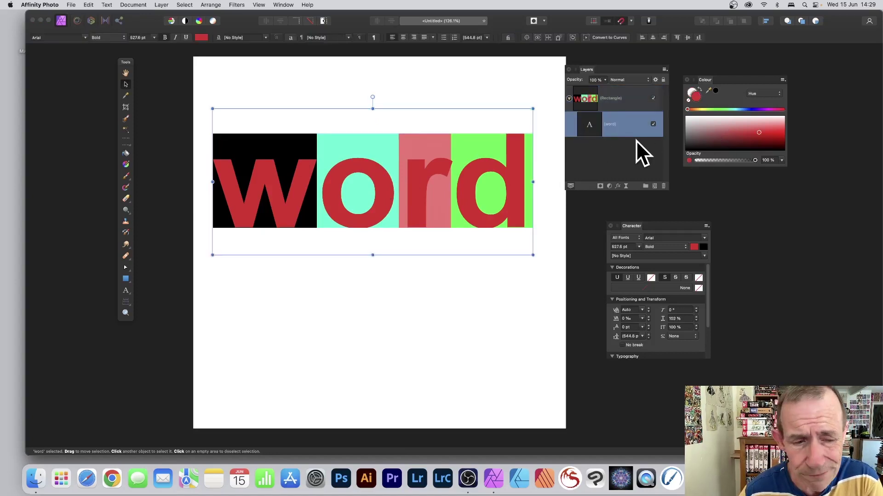
pyautogui.click(124, 291)
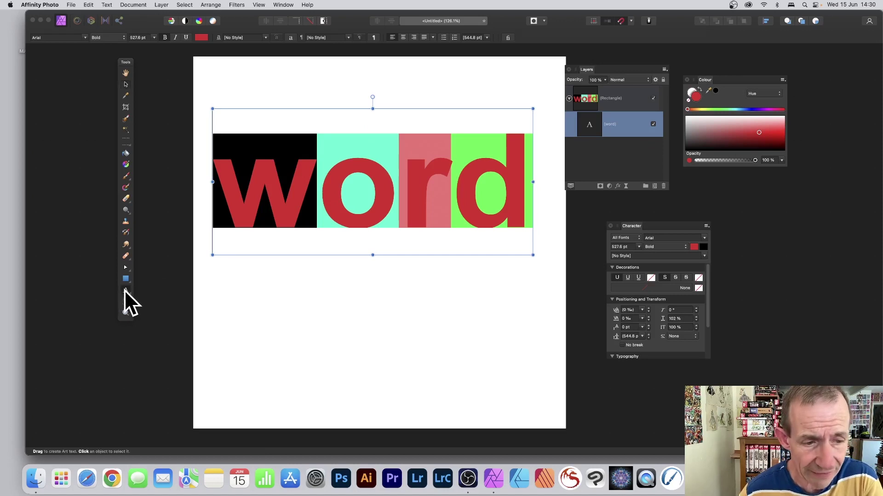
pyautogui.click(372, 188)
pyautogui.moveTo(373, 188); pyautogui.dragTo(339, 189)
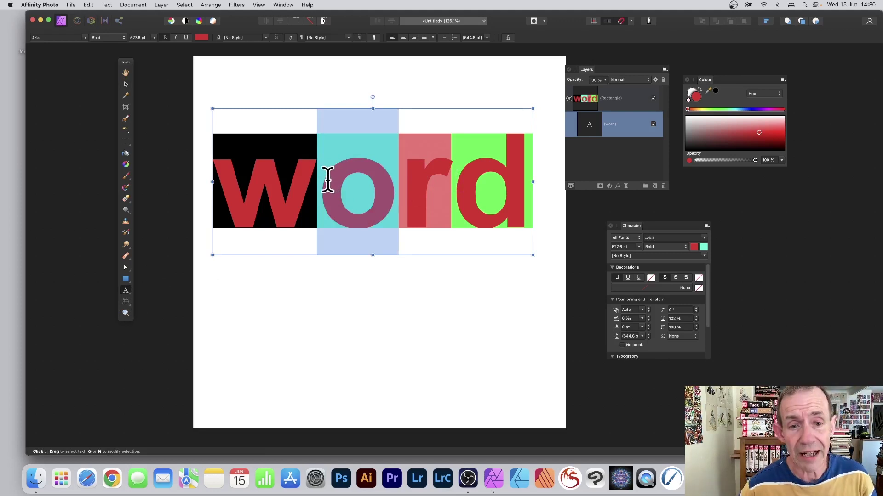
pyautogui.write('a')
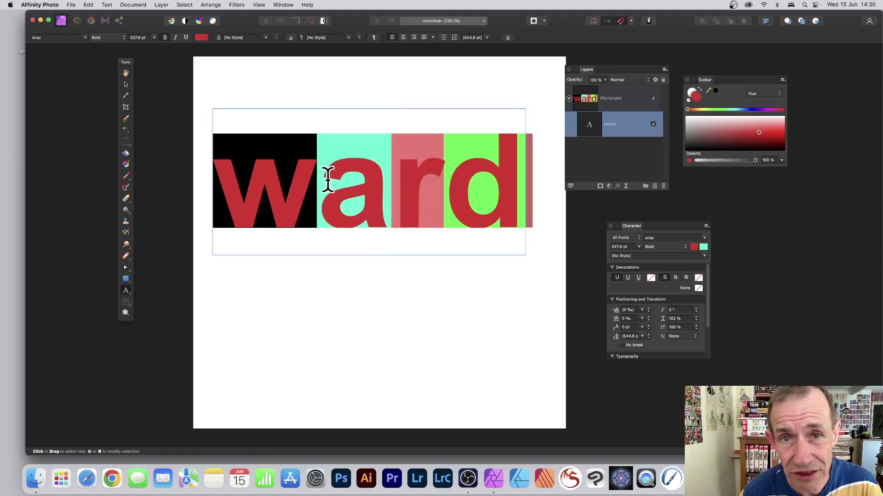
pyautogui.press('Escape')
pyautogui.click(319, 160)
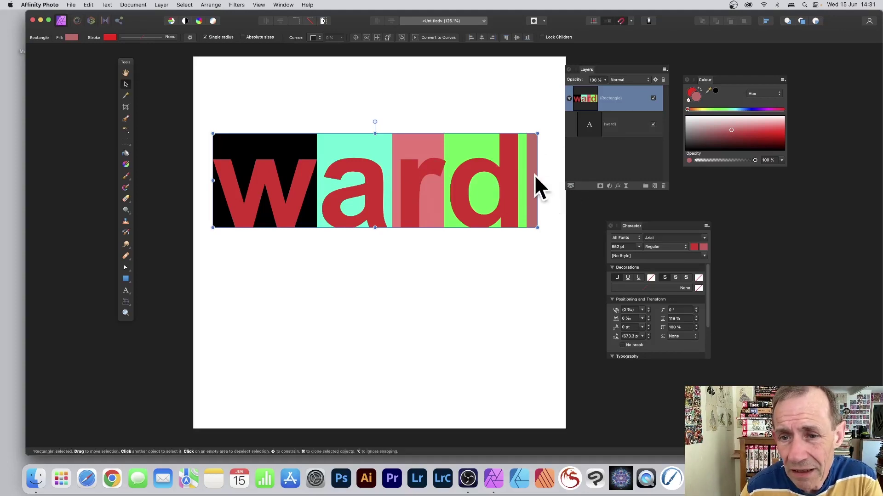
# Step: Trim the blocks' right edge flush with the 'd' and select the ward text layer
pyautogui.moveTo(537, 181); pyautogui.dragTo(539, 159)
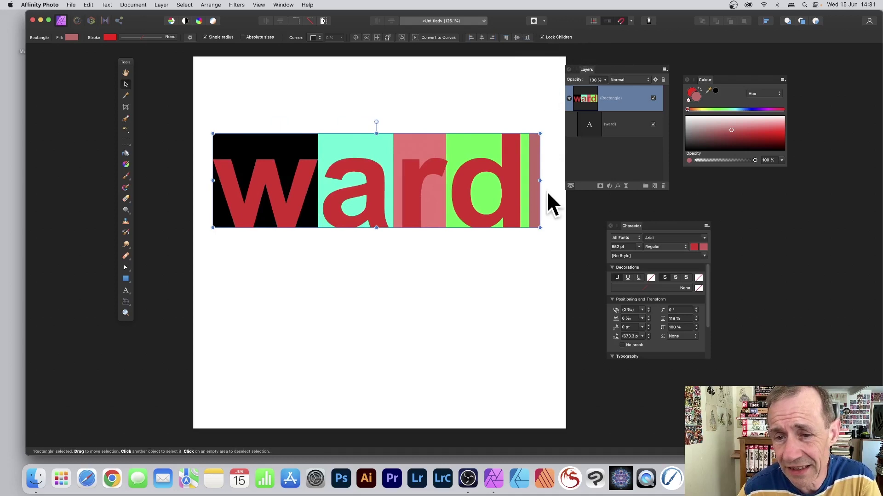
pyautogui.moveTo(540, 182); pyautogui.dragTo(520, 180)
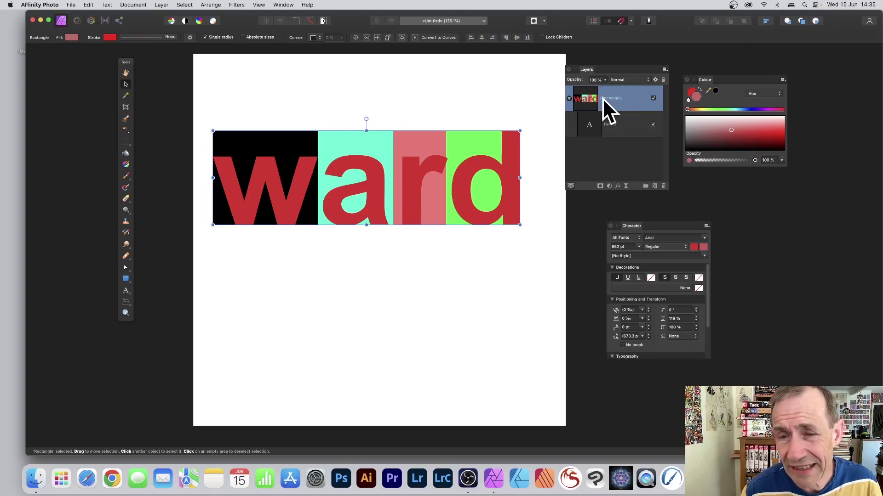
pyautogui.click(594, 125)
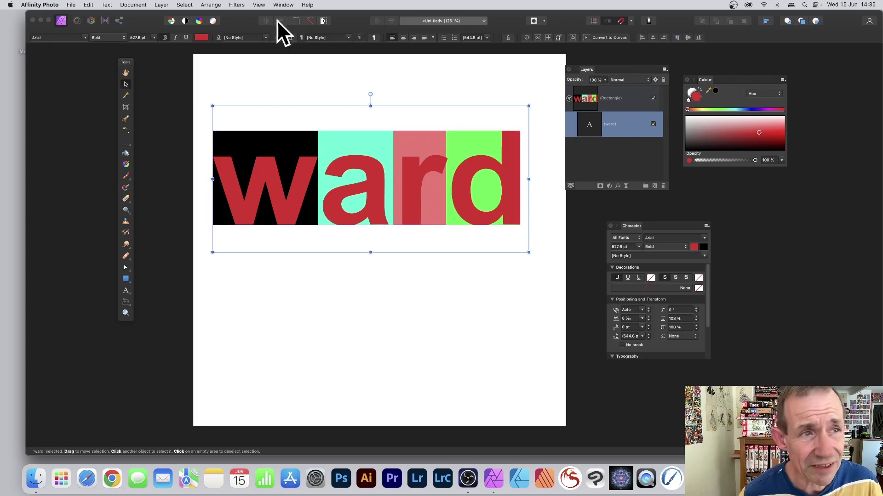
pyautogui.click(88, 4)
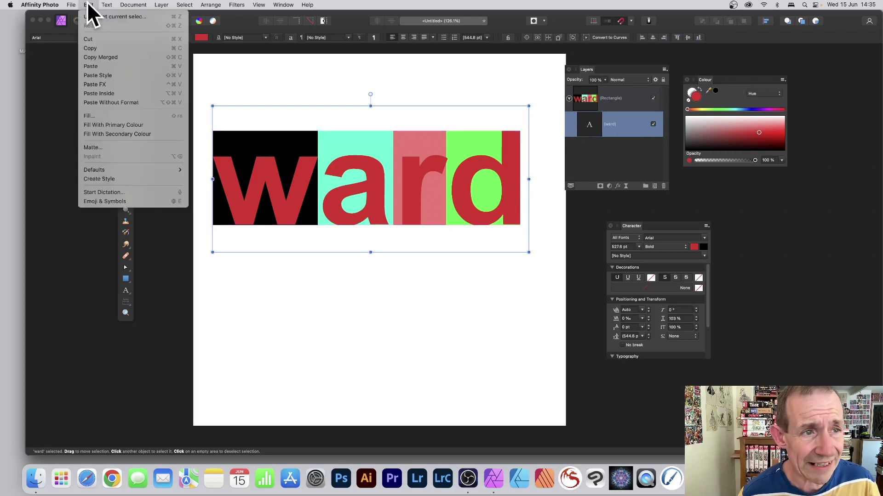
# Step: Cut the ward text, delete the block rectangle, then paste the text back
pyautogui.click(89, 39)
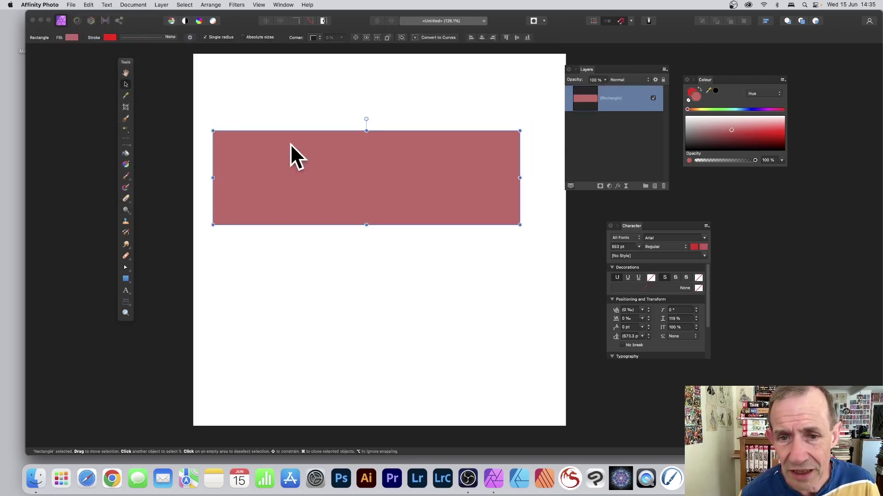
pyautogui.moveTo(376, 170); pyautogui.dragTo(357, 153)
pyautogui.press('Delete')
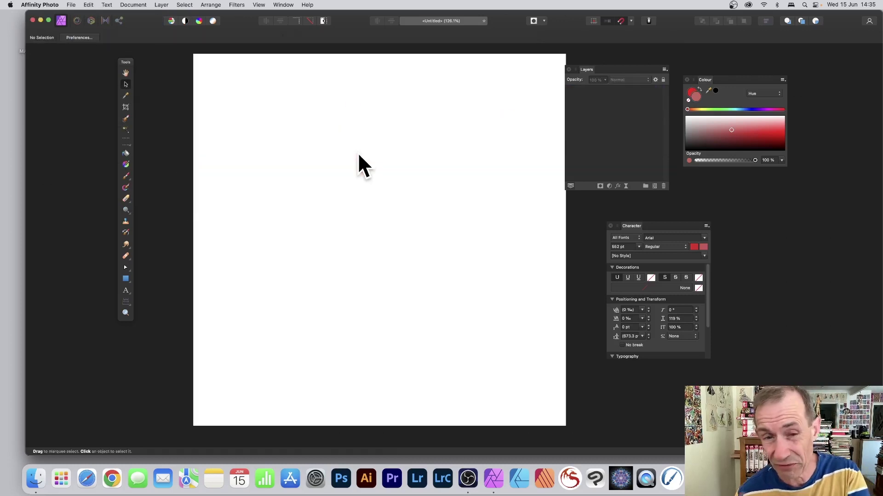
pyautogui.click(90, 4)
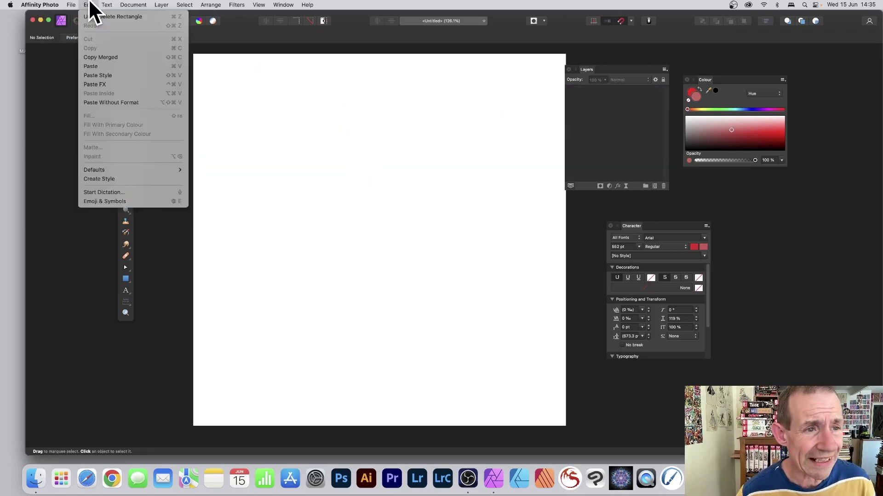
pyautogui.click(92, 65)
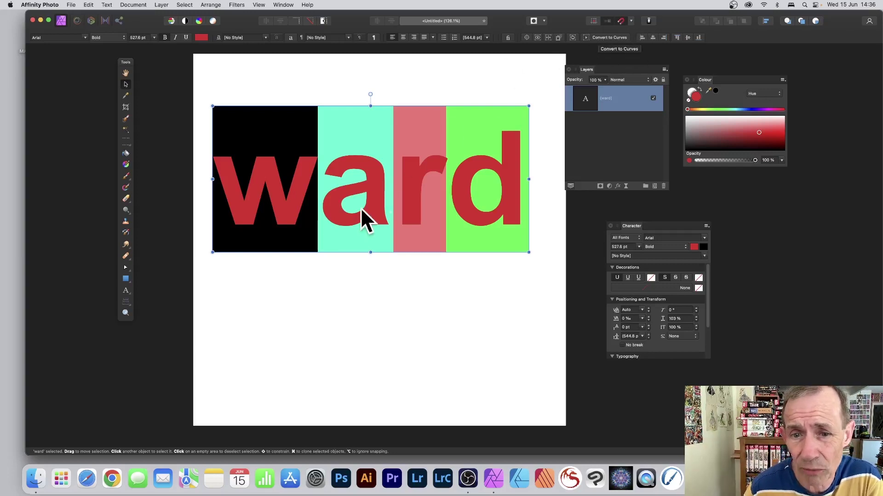
# Step: Convert the ward text to curves from its right-click menu
pyautogui.rightClick(386, 145)
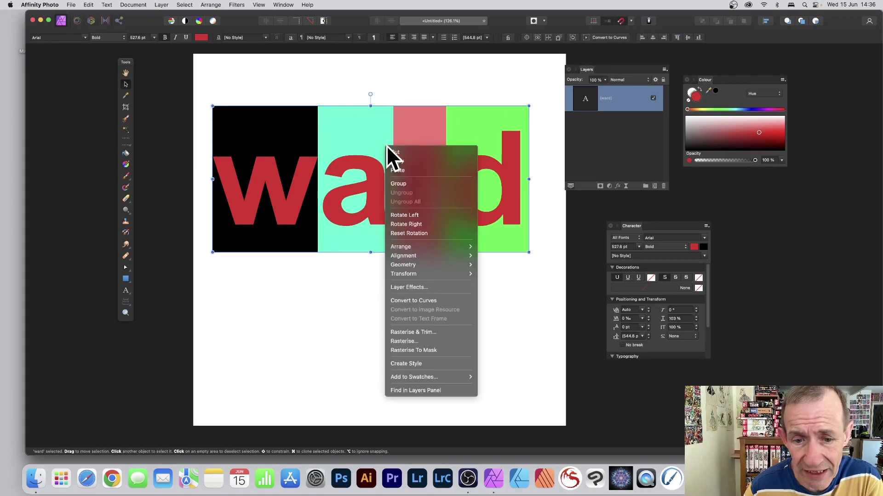
pyautogui.click(424, 301)
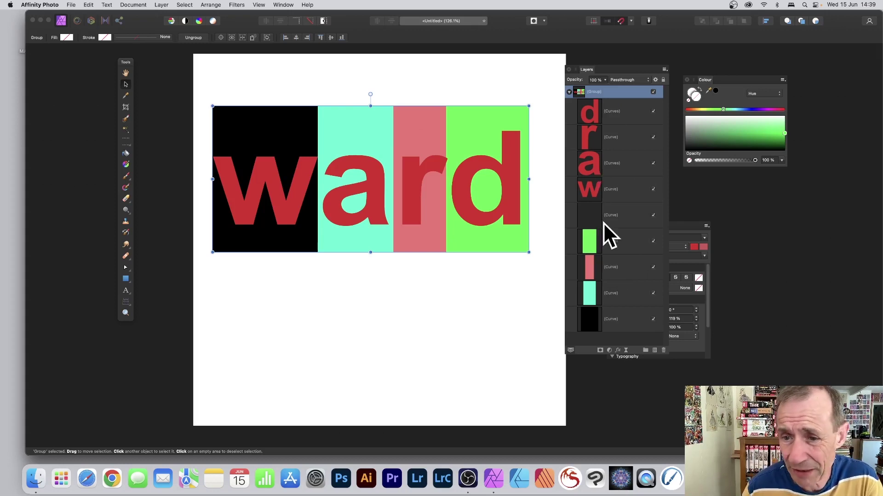
# Step: Reorder the layers so the green, pink and cyan blocks sit under 'd', 'r' and 'a'
pyautogui.click(590, 236)
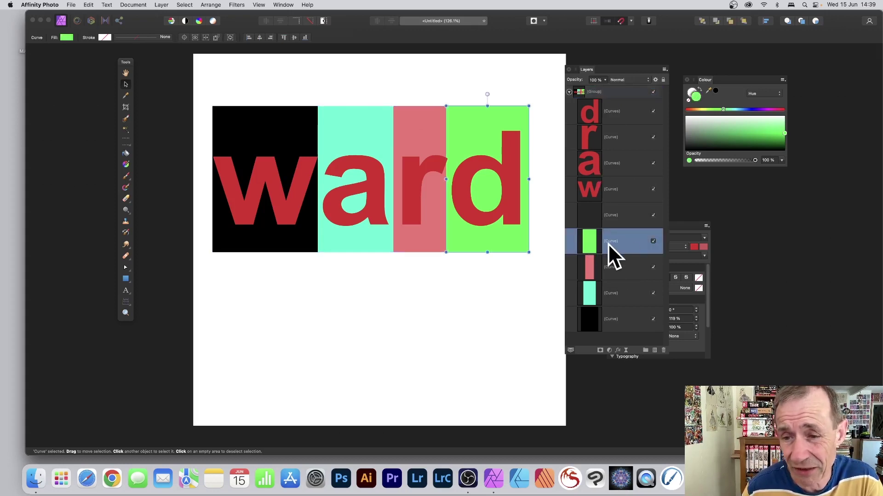
pyautogui.moveTo(592, 239); pyautogui.dragTo(591, 127)
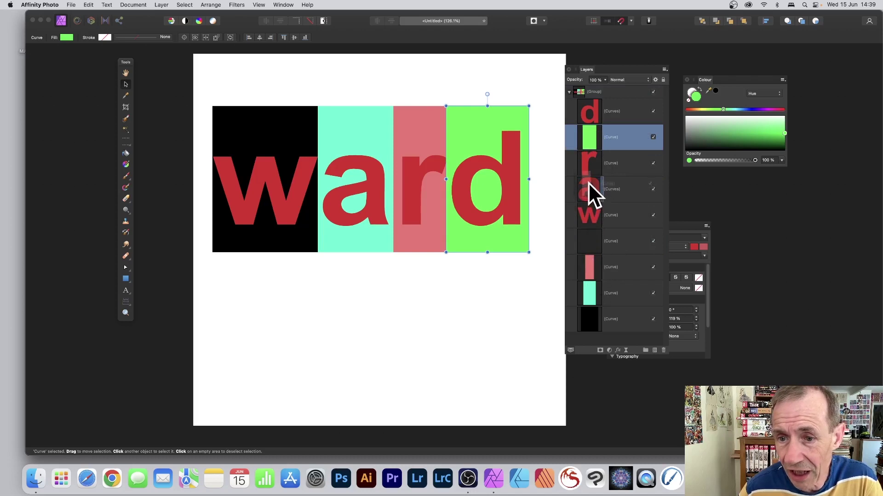
pyautogui.moveTo(589, 183); pyautogui.dragTo(586, 178)
pyautogui.moveTo(591, 307); pyautogui.dragTo(593, 229)
pyautogui.moveTo(594, 269); pyautogui.dragTo(589, 276)
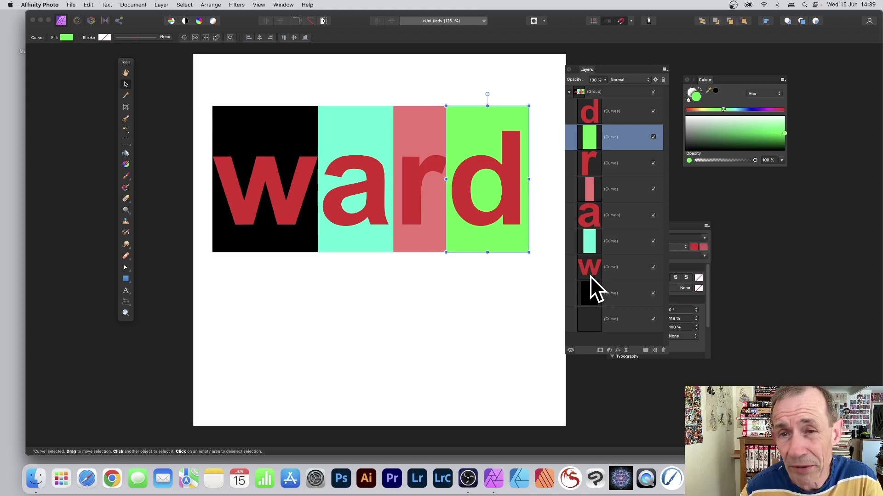
# Step: Delete the empty leftover curve and deselect everything
pyautogui.click(593, 318)
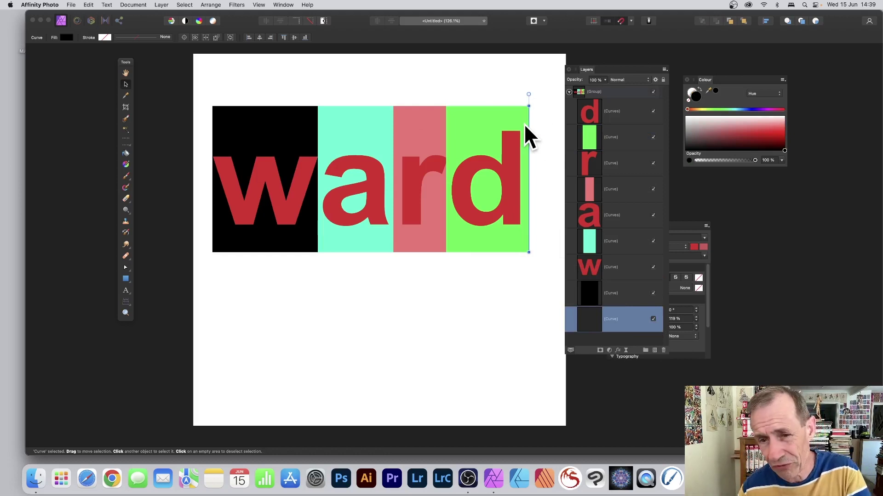
pyautogui.press('Delete')
pyautogui.scroll(2, 523, 123)
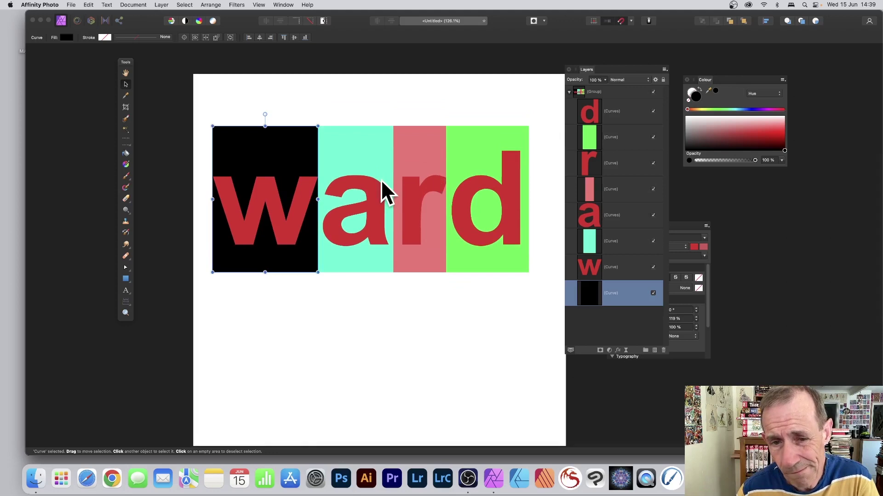
pyautogui.press('super+d')
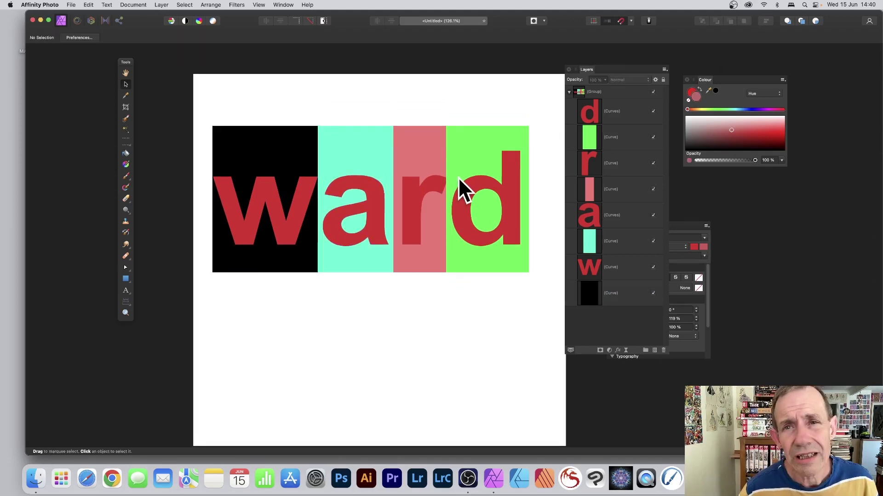
# Step: Ungroup the d block, then raise the d and its green block up and right
pyautogui.click(592, 120)
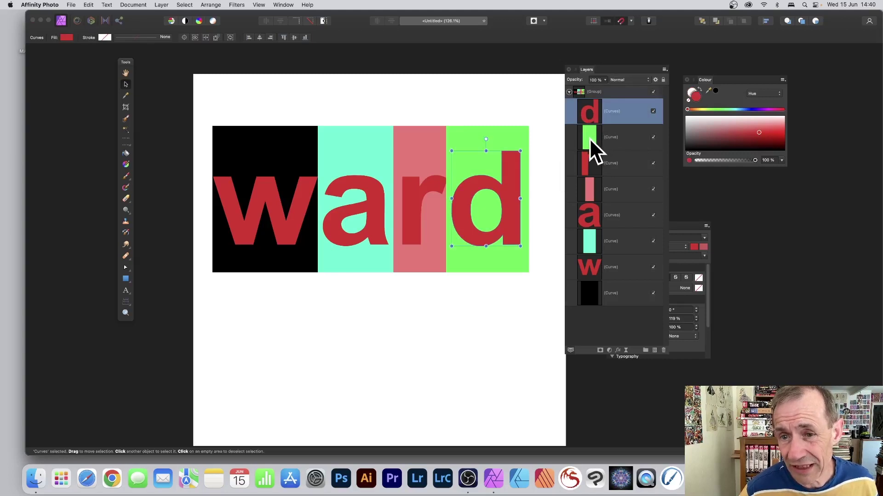
pyautogui.keyDown('shift'); pyautogui.click(593, 148); pyautogui.keyUp('shift')
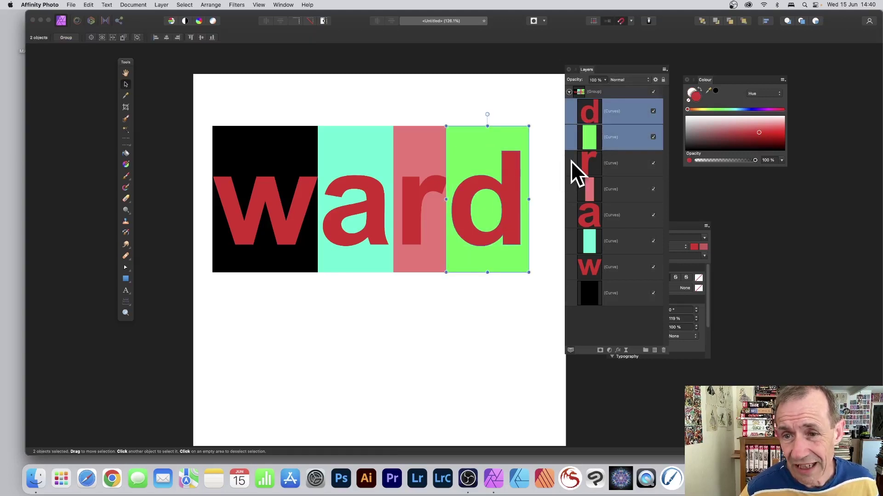
pyautogui.rightClick(585, 112)
pyautogui.click(597, 229)
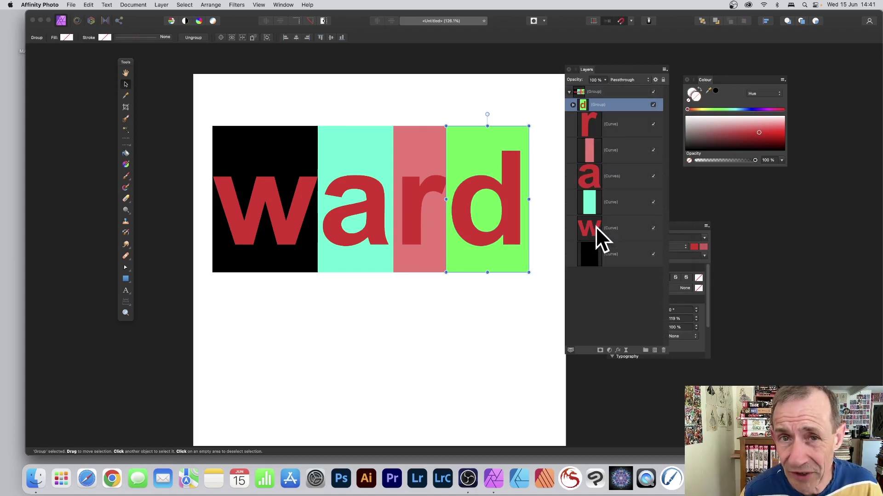
pyautogui.press('super+shift+g')
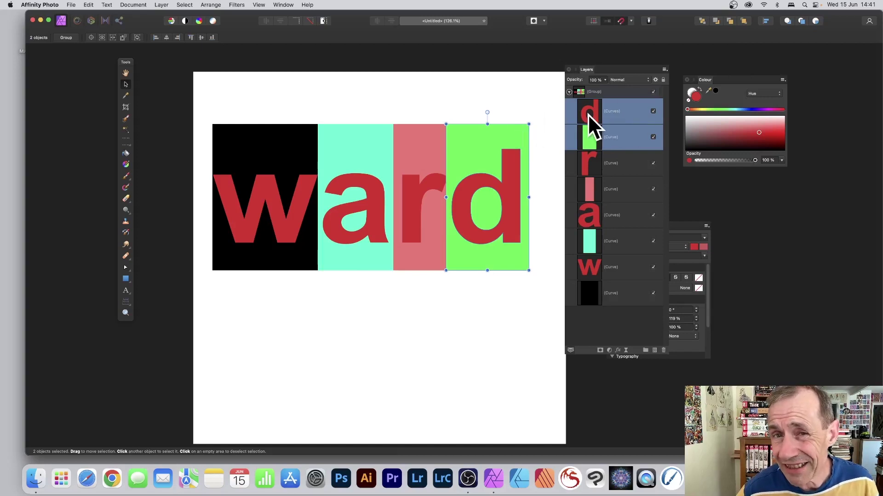
pyautogui.moveTo(506, 191); pyautogui.dragTo(524, 158)
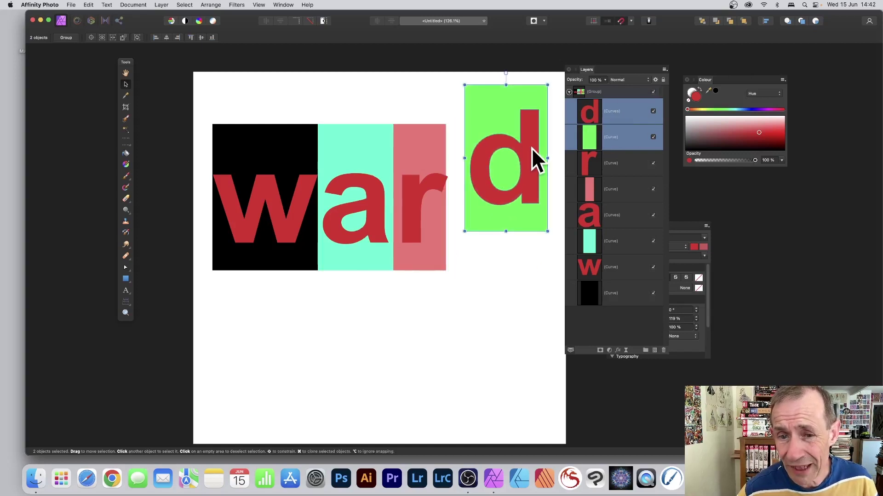
# Step: Move the r with its pink block lower, and lift the a with its cyan block higher
pyautogui.click(616, 165)
pyautogui.keyDown('shift'); pyautogui.click(616, 189); pyautogui.keyUp('shift')
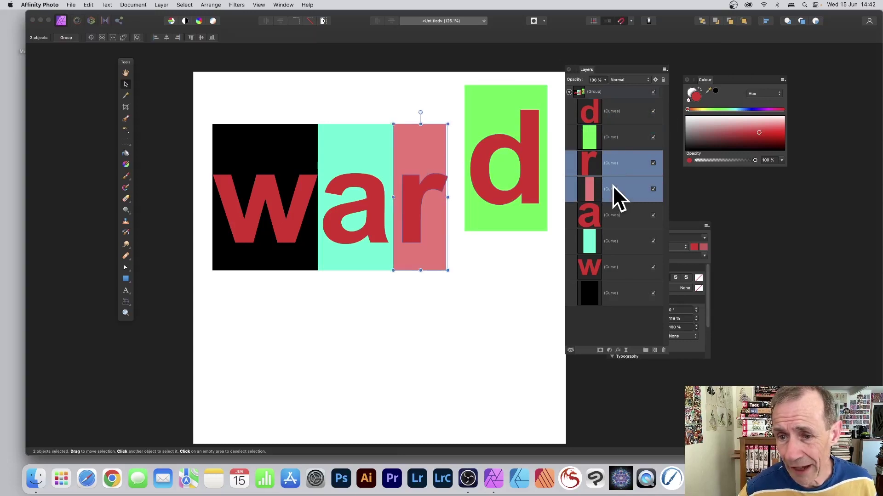
pyautogui.moveTo(436, 168); pyautogui.dragTo(453, 208)
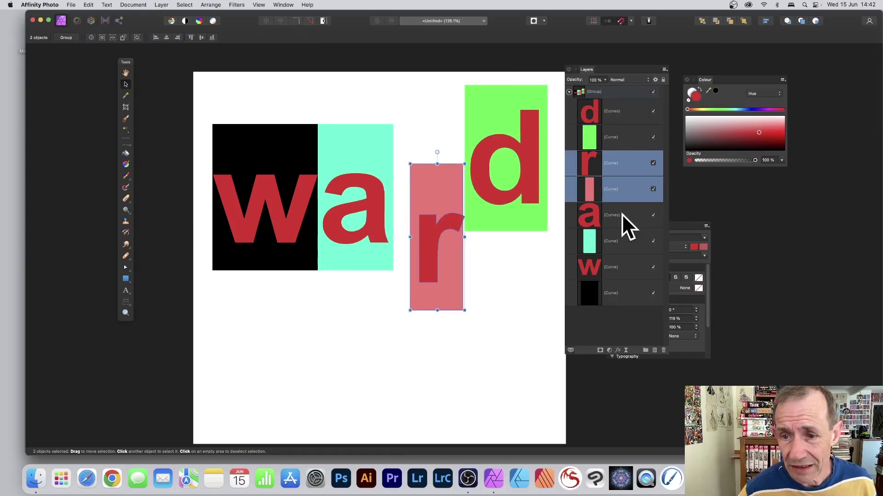
pyautogui.click(597, 224)
pyautogui.keyDown('shift'); pyautogui.click(597, 246); pyautogui.keyUp('shift')
pyautogui.moveTo(380, 172); pyautogui.dragTo(388, 128)
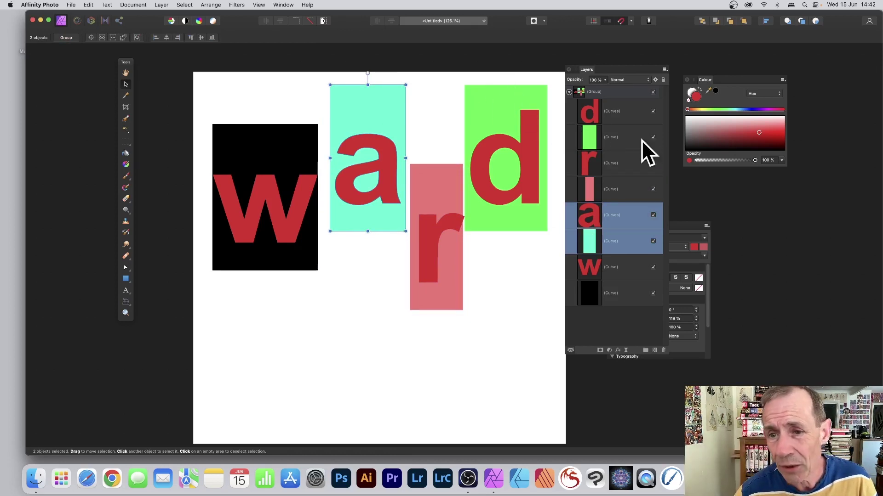
# Step: Trim the green block's top, right, bottom and left edges tightly around the d
pyautogui.click(598, 145)
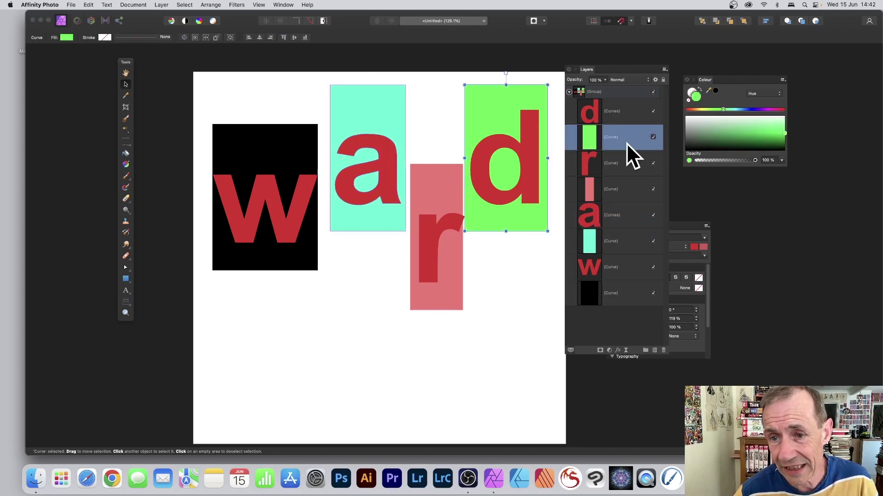
pyautogui.moveTo(506, 85); pyautogui.dragTo(503, 110)
pyautogui.moveTo(547, 170); pyautogui.dragTo(539, 171)
pyautogui.moveTo(501, 231); pyautogui.dragTo(502, 205)
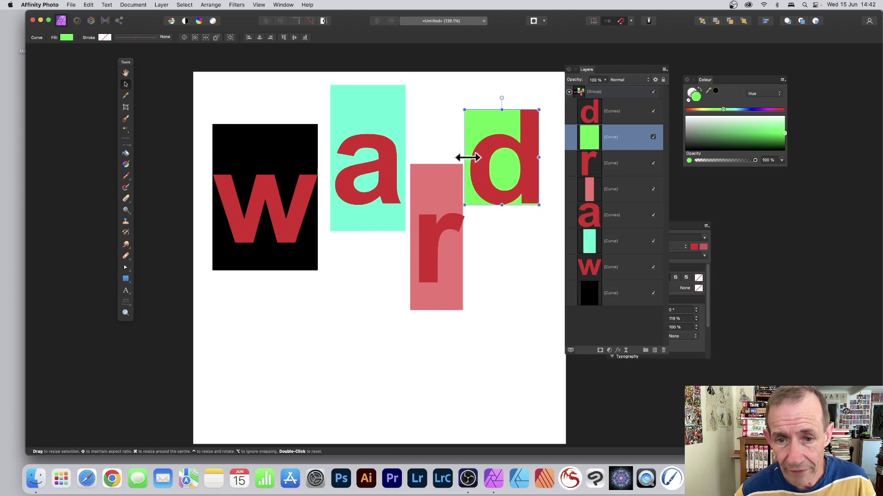
pyautogui.moveTo(465, 157); pyautogui.dragTo(469, 157)
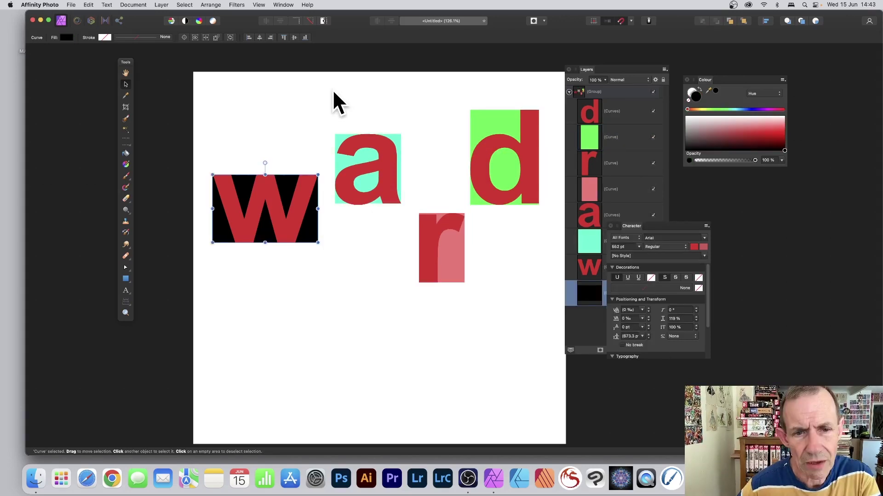
# Step: Rotate the a block about 40°, shrink it onto the w, and move r and d left
pyautogui.moveTo(335, 124); pyautogui.dragTo(407, 216)
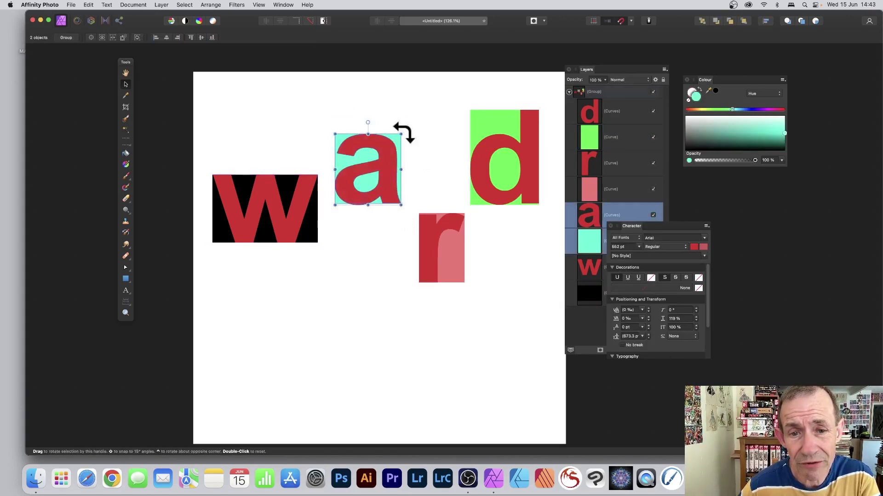
pyautogui.moveTo(404, 132); pyautogui.dragTo(432, 152)
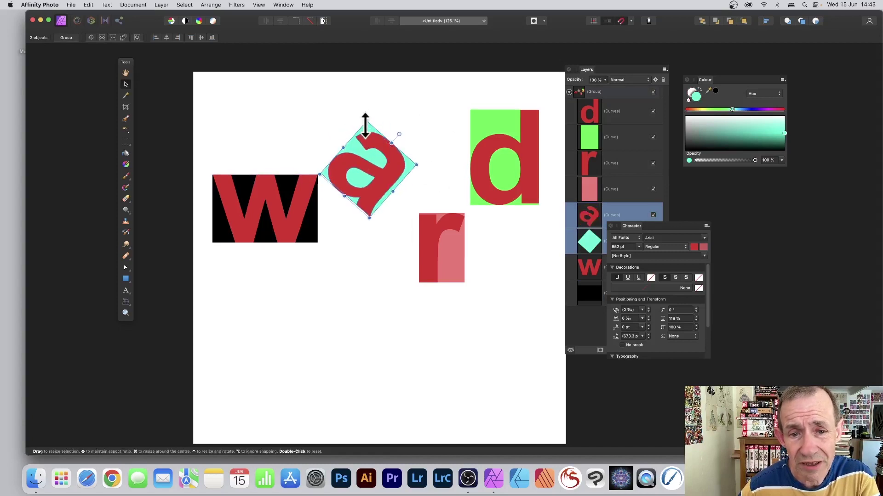
pyautogui.moveTo(365, 122); pyautogui.dragTo(319, 172)
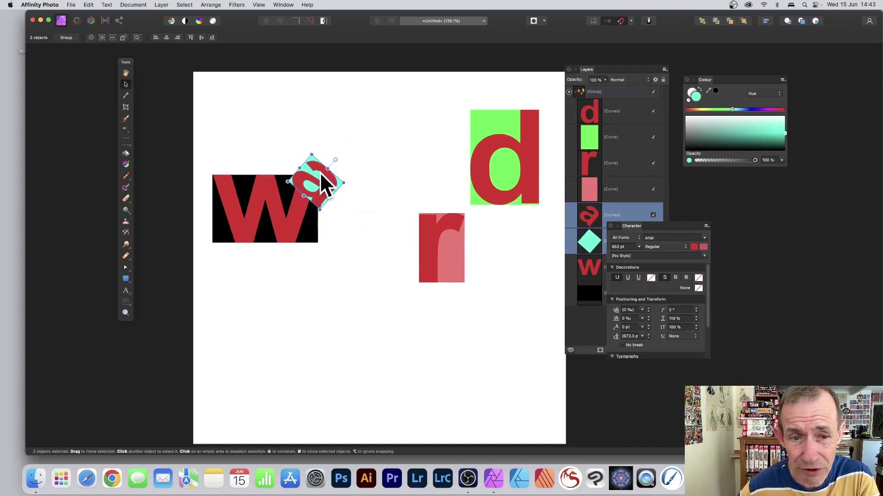
pyautogui.moveTo(402, 192); pyautogui.dragTo(478, 304)
pyautogui.moveTo(453, 227); pyautogui.dragTo(359, 216)
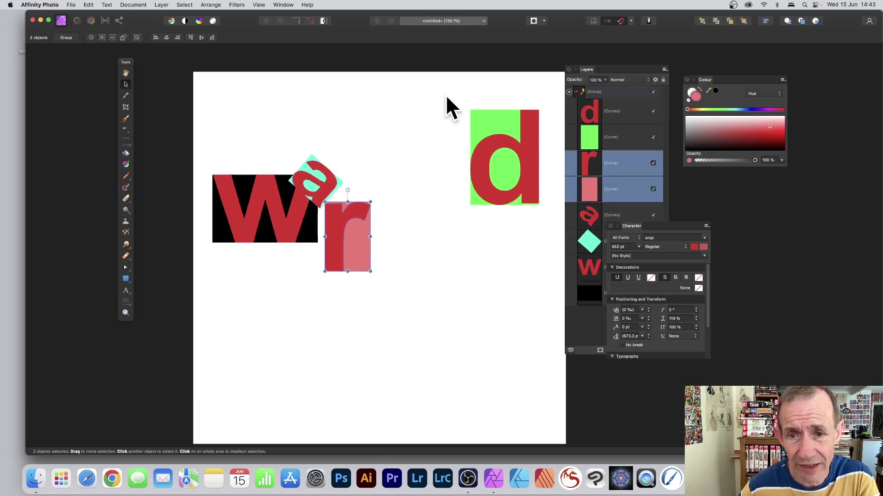
pyautogui.moveTo(435, 74); pyautogui.dragTo(539, 201)
pyautogui.moveTo(521, 146); pyautogui.dragTo(397, 135)
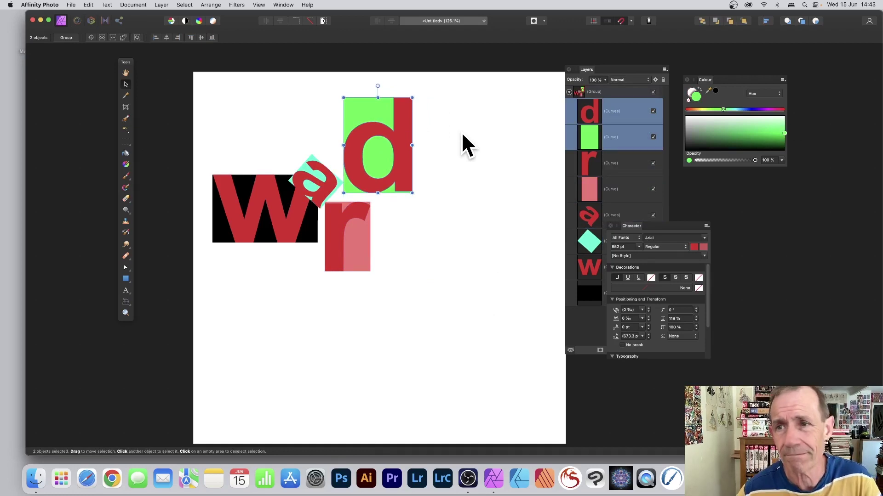
# Step: Give the d letter a 3D layer effect with radius 12.5 px
pyautogui.click(513, 109)
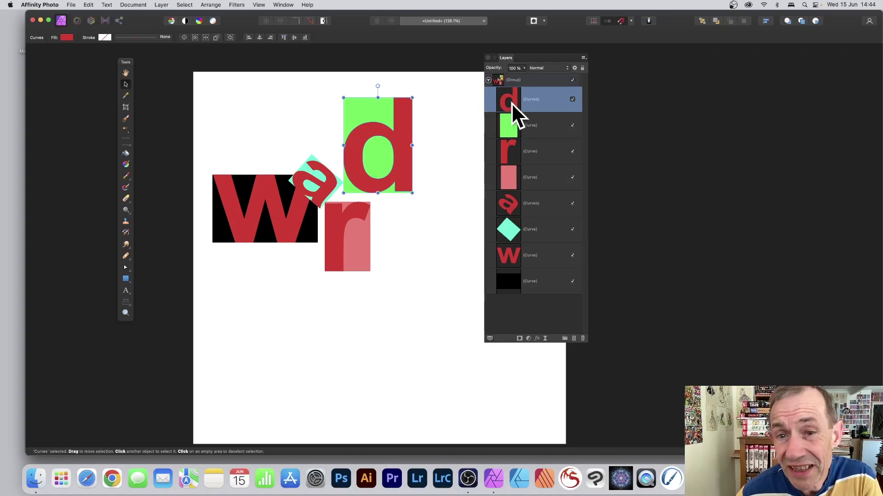
pyautogui.click(537, 339)
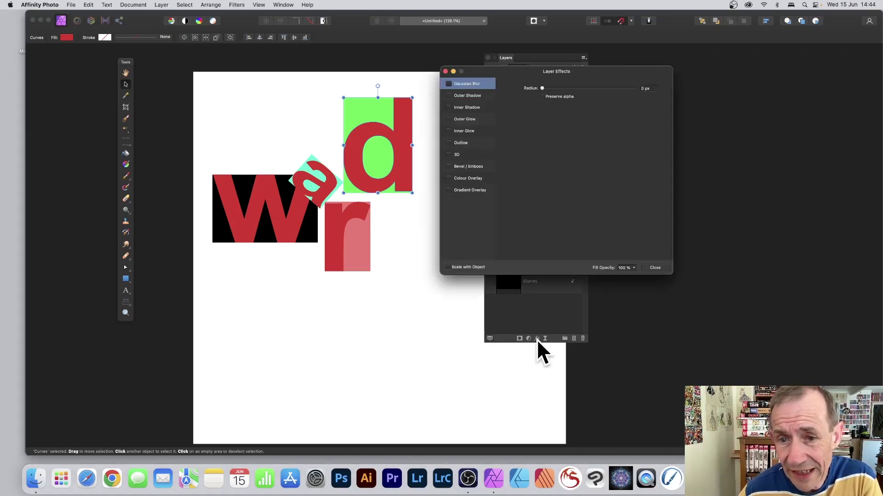
pyautogui.click(447, 155)
pyautogui.moveTo(578, 87); pyautogui.dragTo(584, 88)
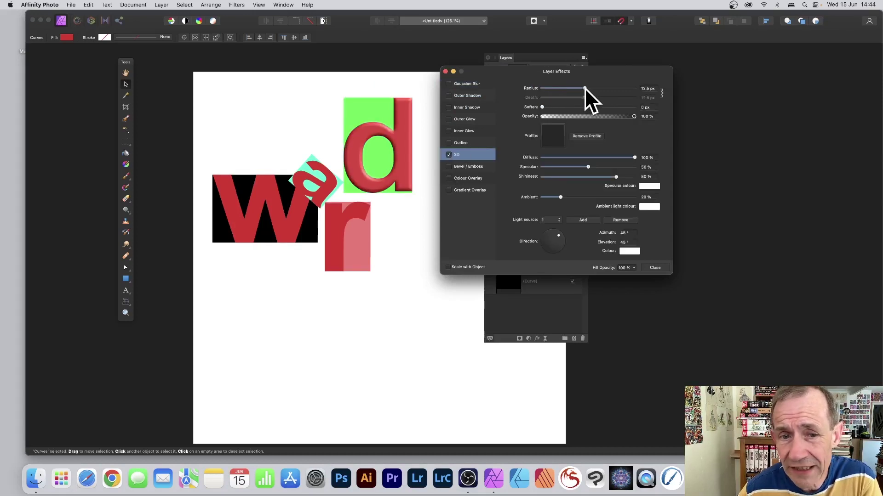
pyautogui.click(656, 267)
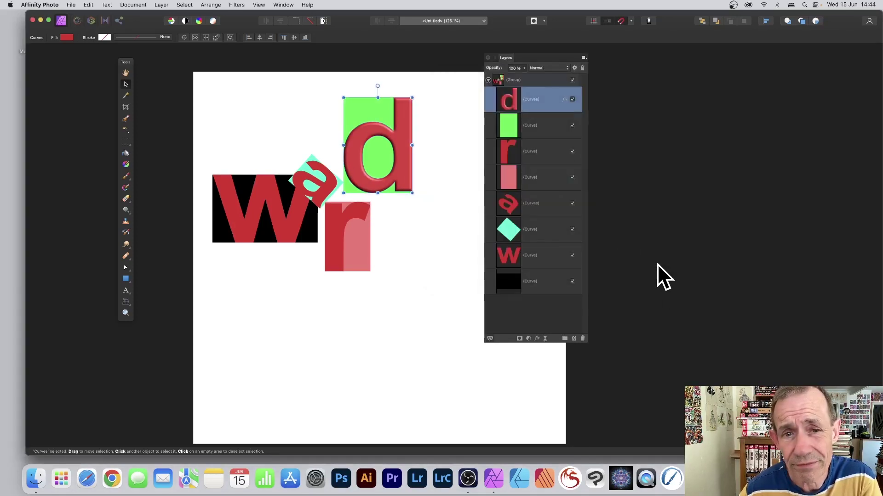
pyautogui.click(518, 258)
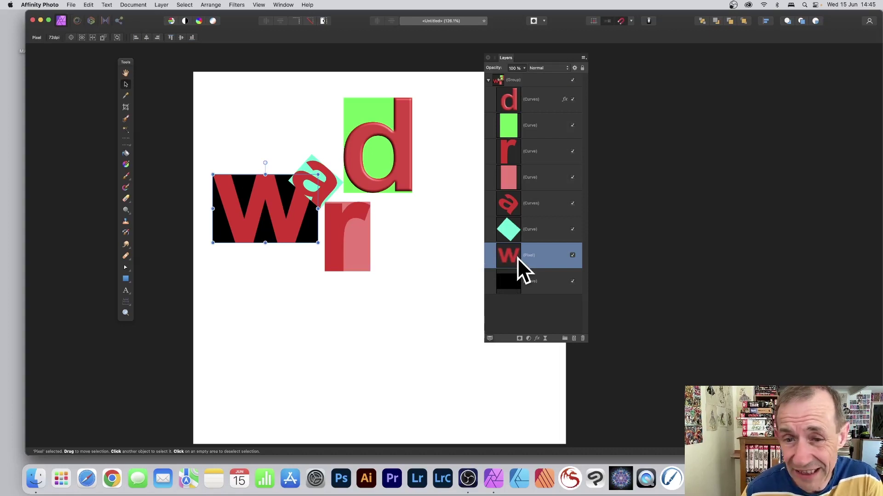
# Step: Apply a Gaussian blur of about 6.6 px to the red w letter
pyautogui.click(236, 5)
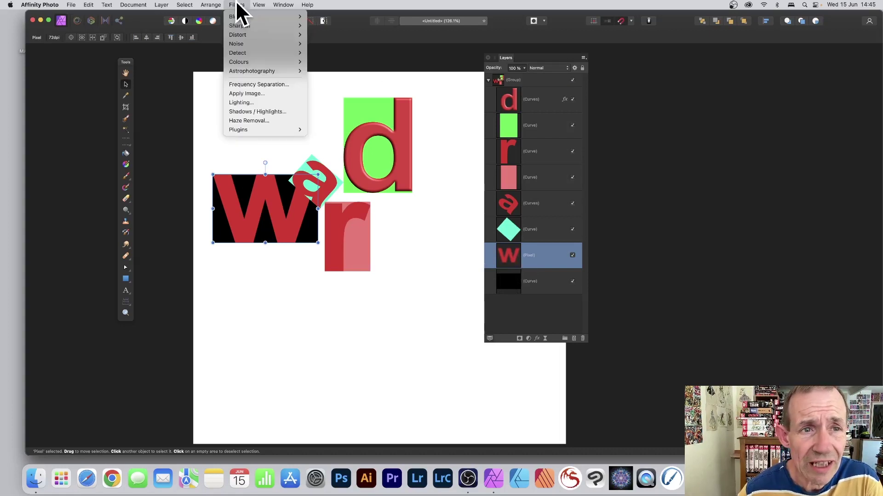
pyautogui.moveTo(236, 17)
pyautogui.click(334, 26)
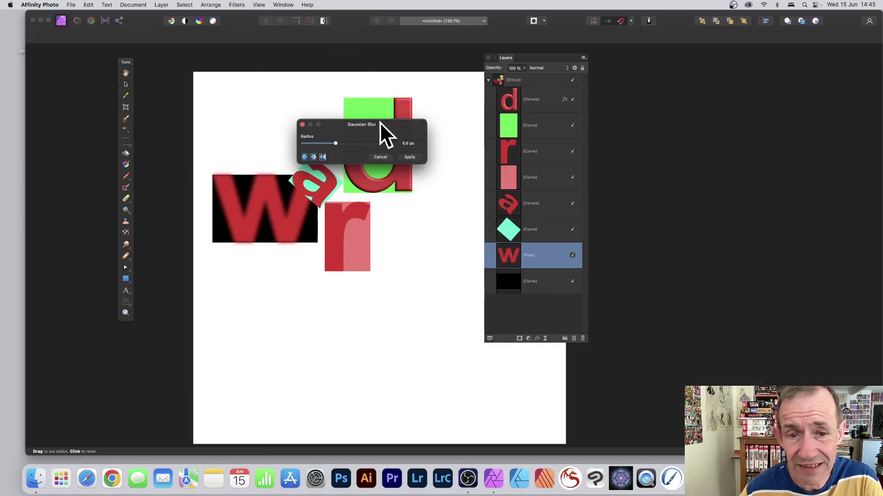
pyautogui.click(414, 158)
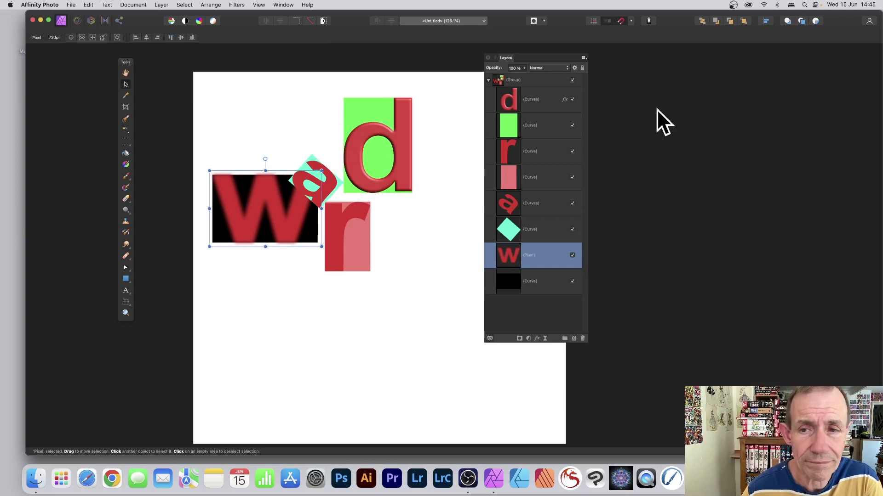
pyautogui.click(511, 204)
pyautogui.keyDown('shift'); pyautogui.click(508, 227); pyautogui.keyUp('shift')
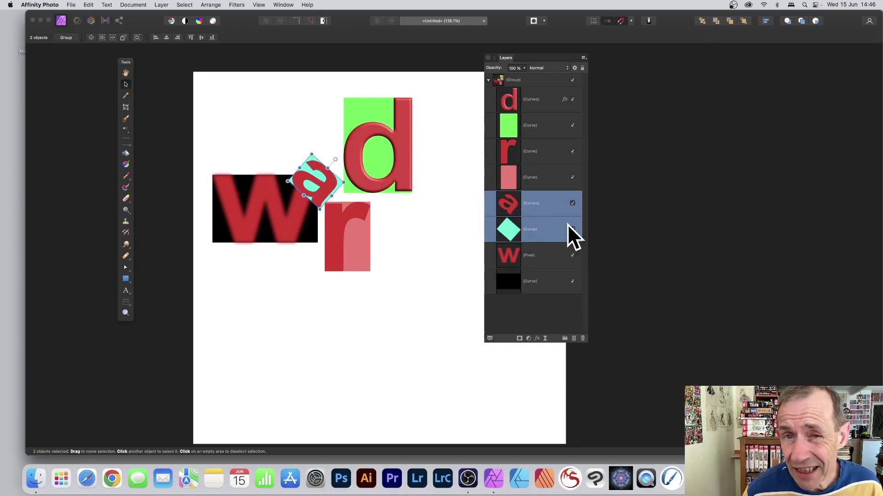
# Step: Move the a and cyan diamond to the top, enlarge them, and set Lighten blend mode
pyautogui.moveTo(516, 213); pyautogui.dragTo(507, 86)
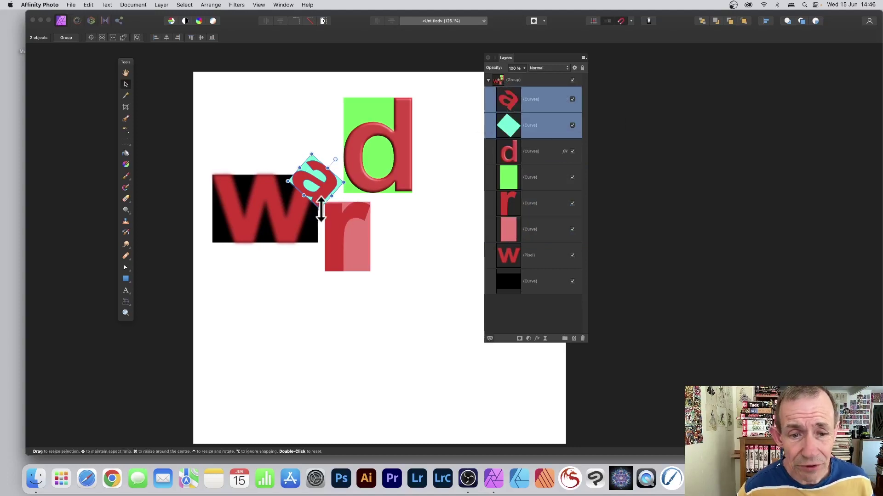
pyautogui.moveTo(321, 210); pyautogui.dragTo(325, 267)
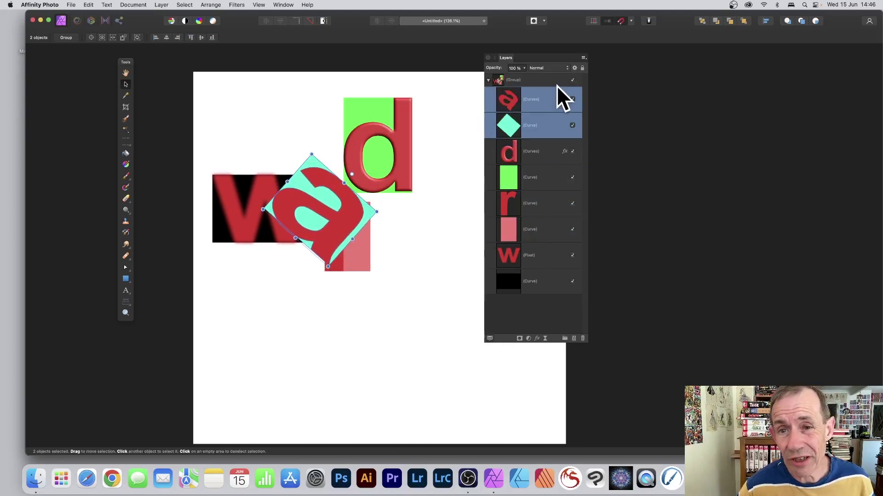
pyautogui.click(539, 67)
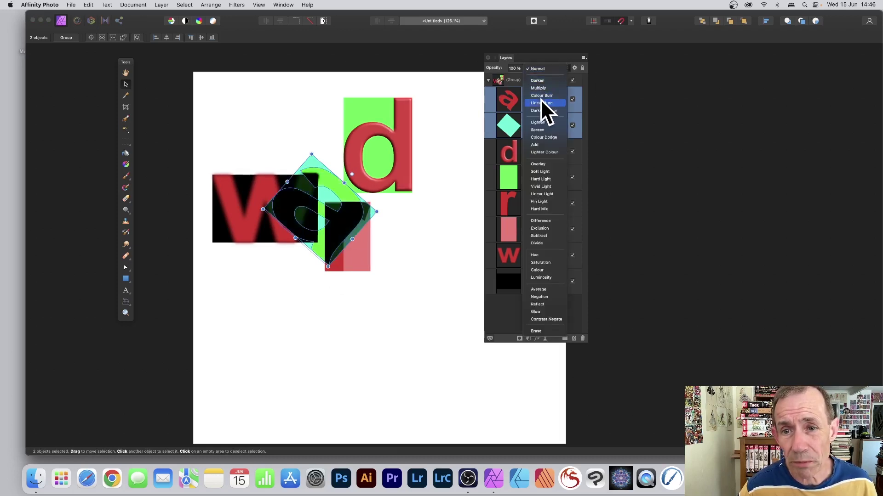
pyautogui.click(540, 123)
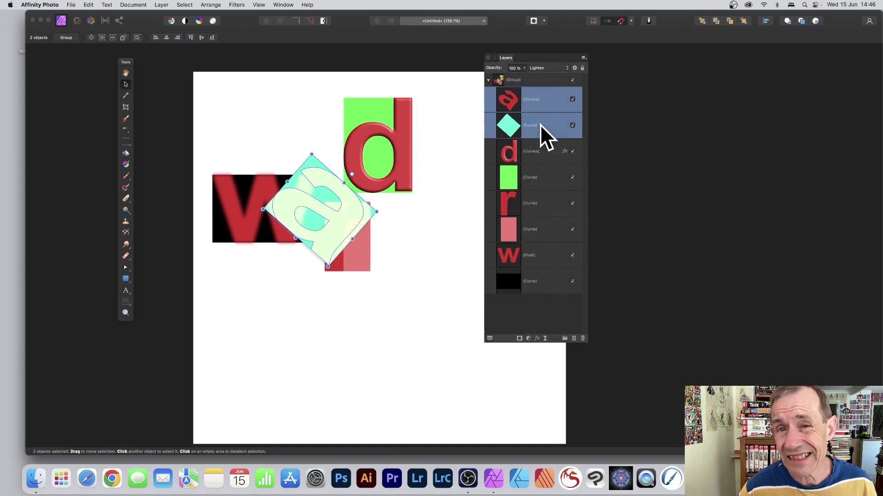
pyautogui.click(509, 81)
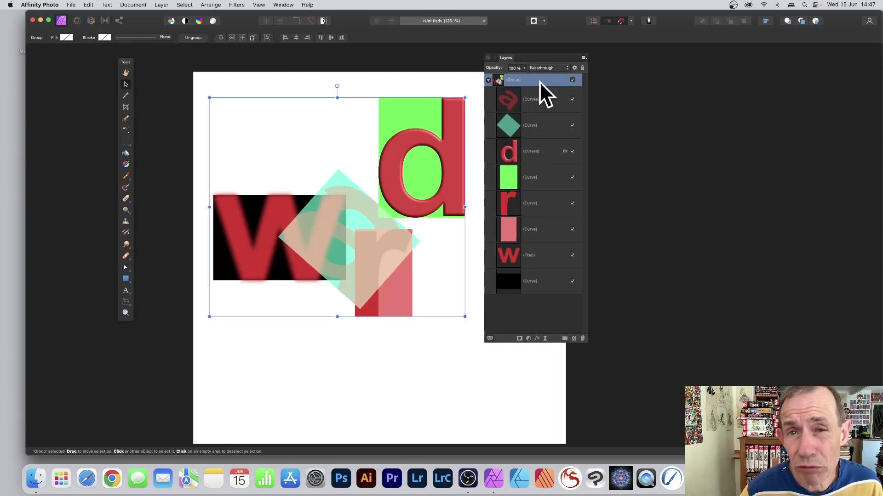
# Step: Rasterise the 'ward' group of curves into one pixel layer
pyautogui.click(161, 5)
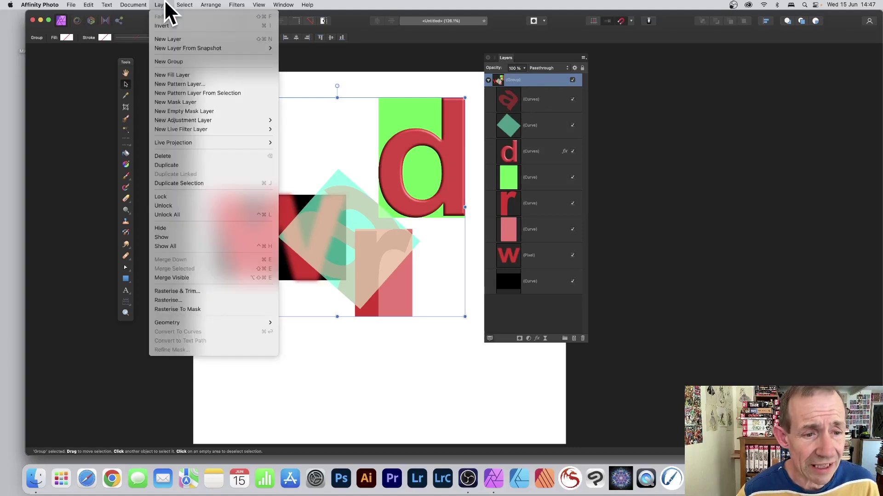
pyautogui.click(170, 299)
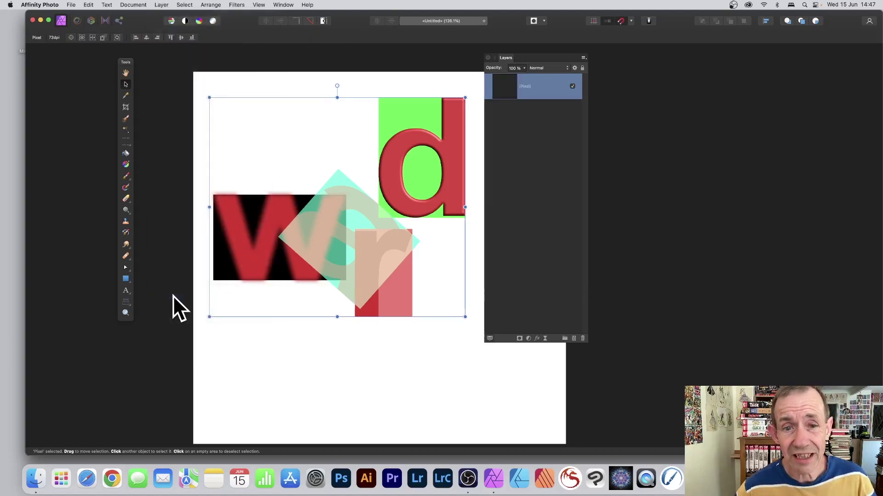